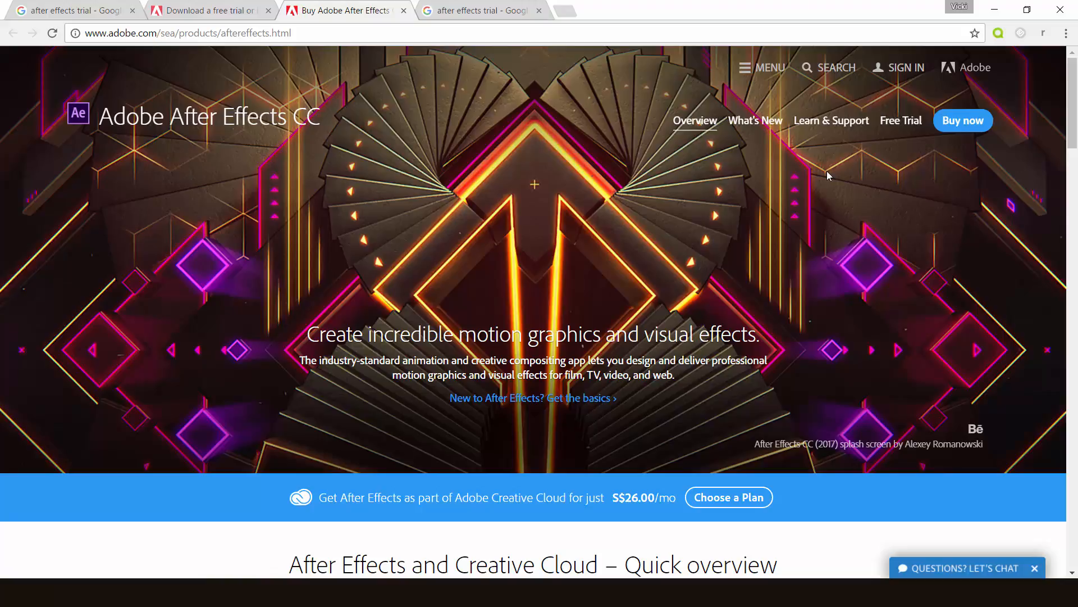
- Look through the After Effects trial search results, the After Effects product page and the Adobe downloads page
{"action": "left_click", "coordinate": [429, 12]}
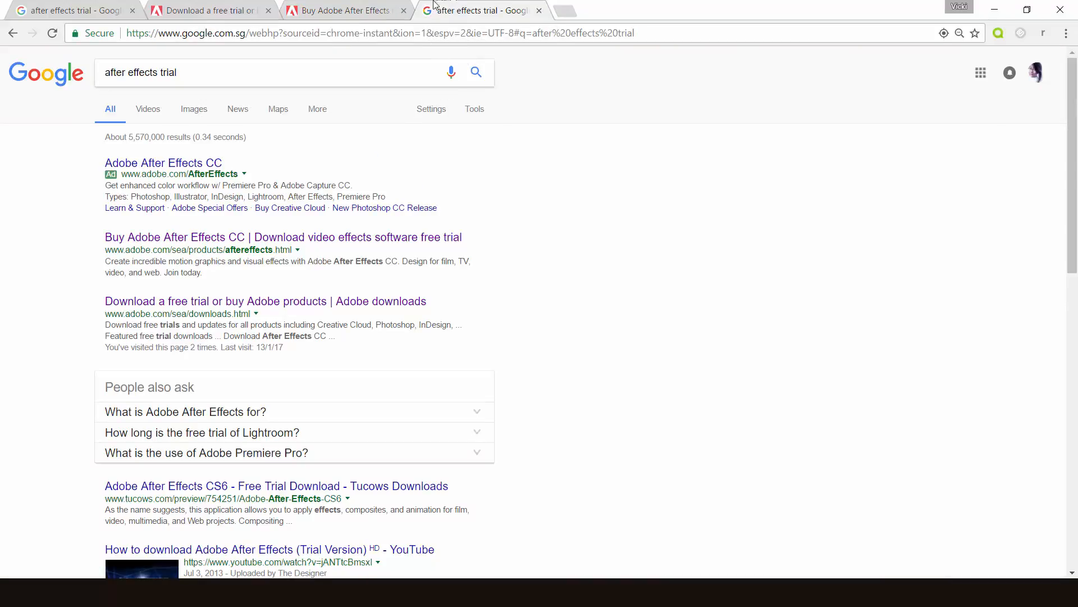
{"action": "left_click", "coordinate": [373, 9]}
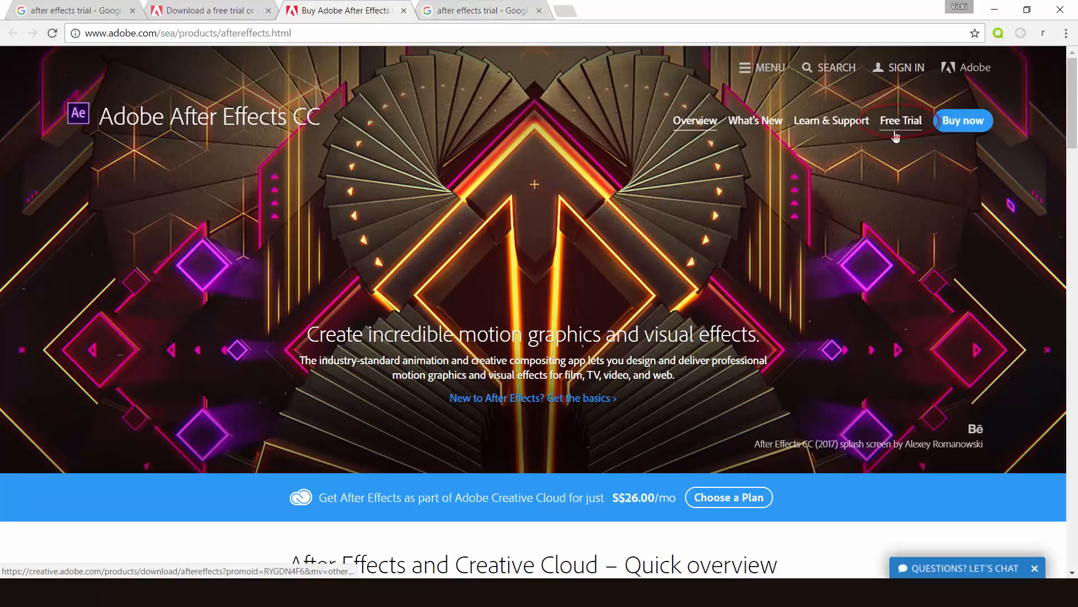
{"action": "left_click", "coordinate": [205, 10]}
{"action": "scroll", "coordinate": [627, 202], "scroll_direction": "down", "scroll_amount": 1}
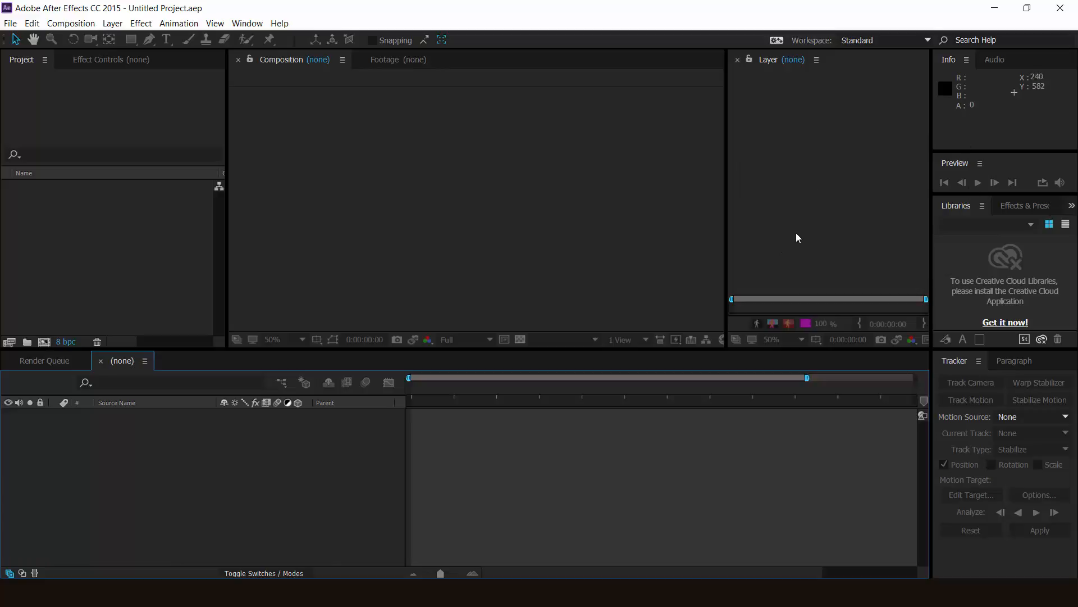
- Switch to After Effects and reset the Standard workspace to its default layout
{"action": "left_click", "coordinate": [251, 23]}
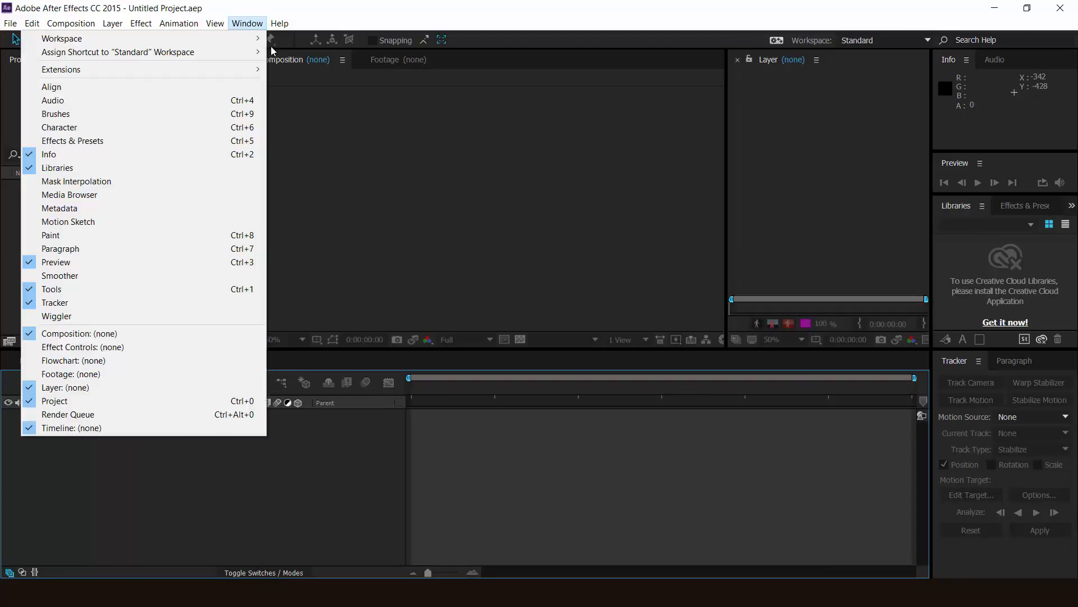
{"action": "mouse_move", "coordinate": [228, 39]}
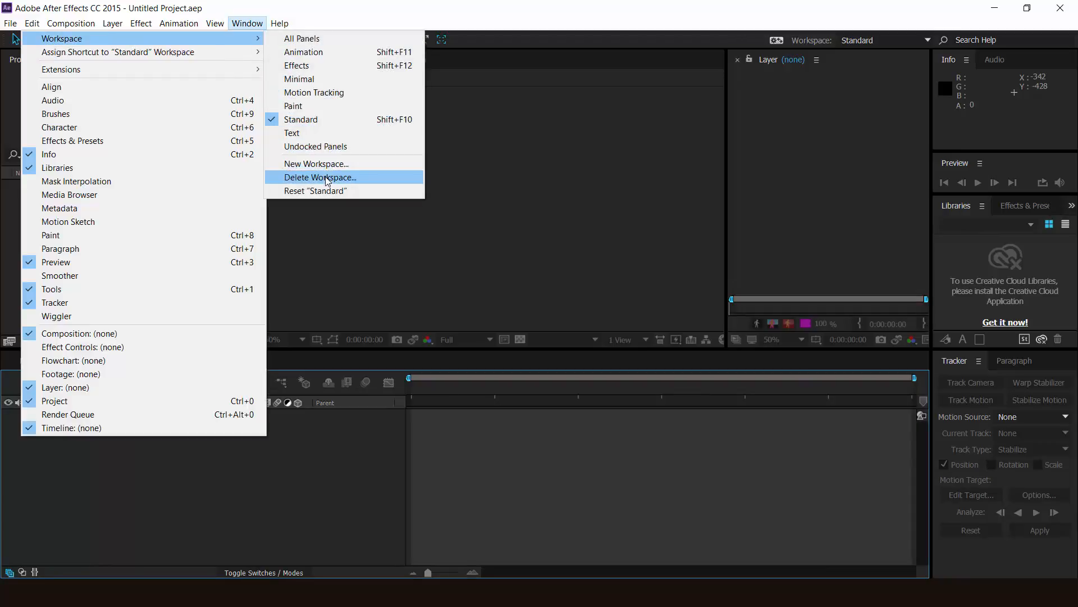
{"action": "left_click", "coordinate": [328, 191]}
{"action": "left_click", "coordinate": [578, 313]}
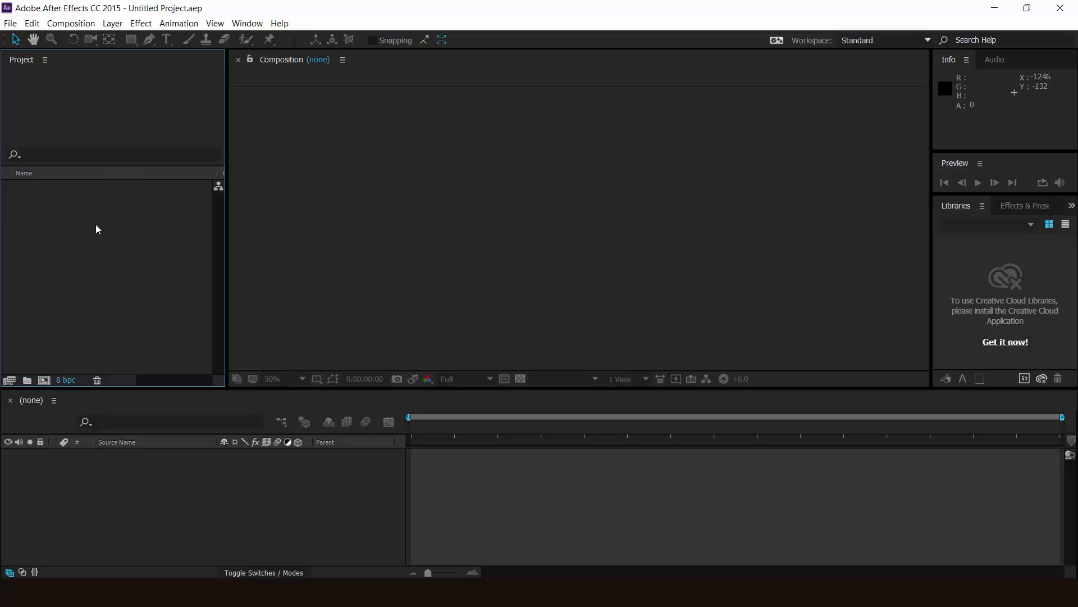
- Import fossil2.jpg from the Reference Images folder as footage, and toggle the Project panel to full screen and back
{"action": "double_click", "coordinate": [69, 239]}
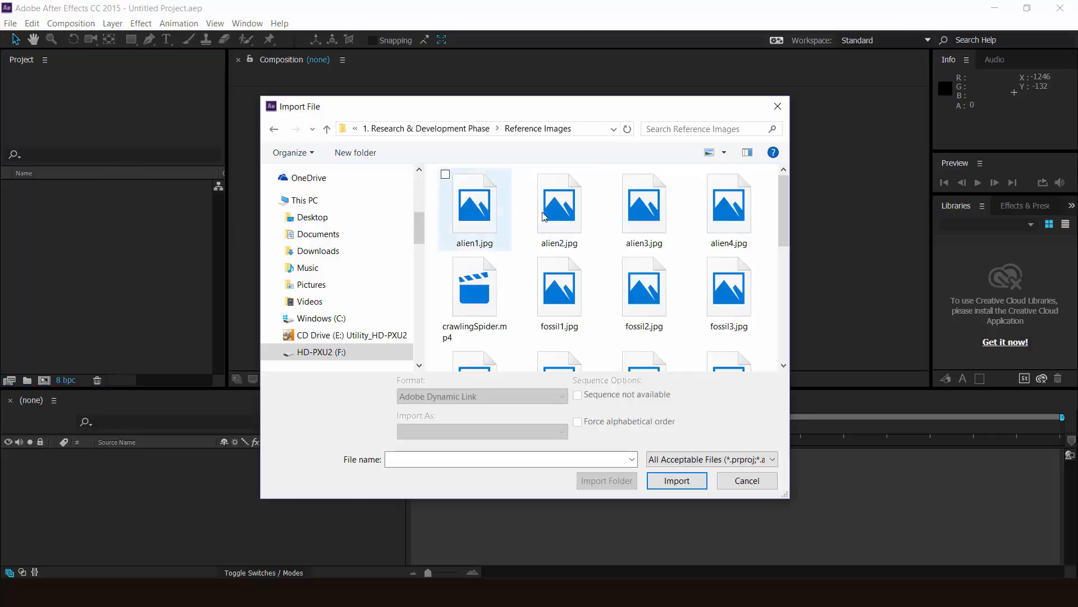
{"action": "left_click", "coordinate": [660, 292]}
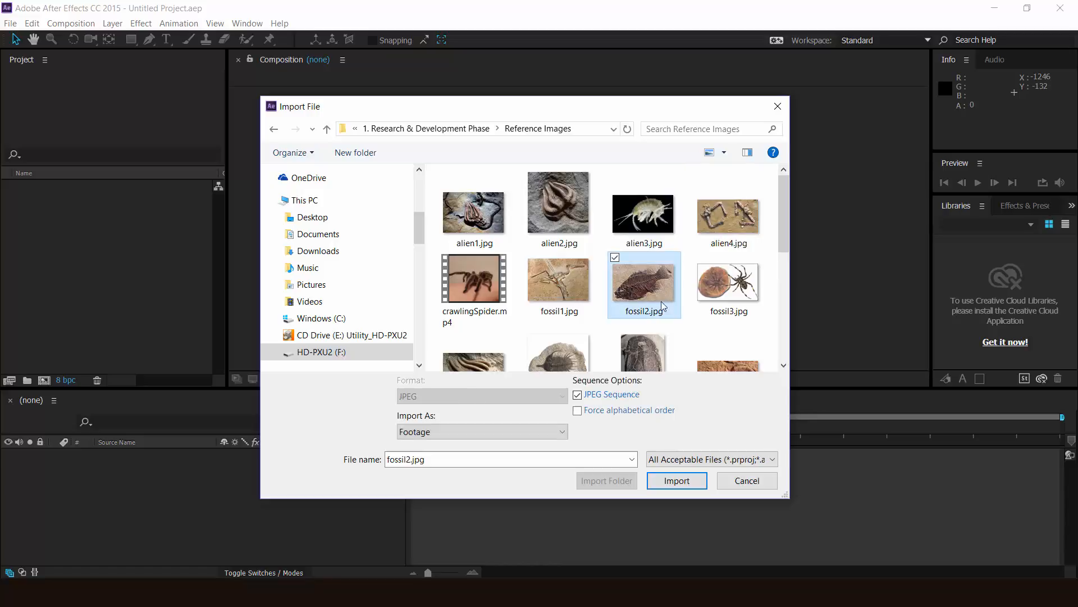
{"action": "left_click", "coordinate": [667, 485]}
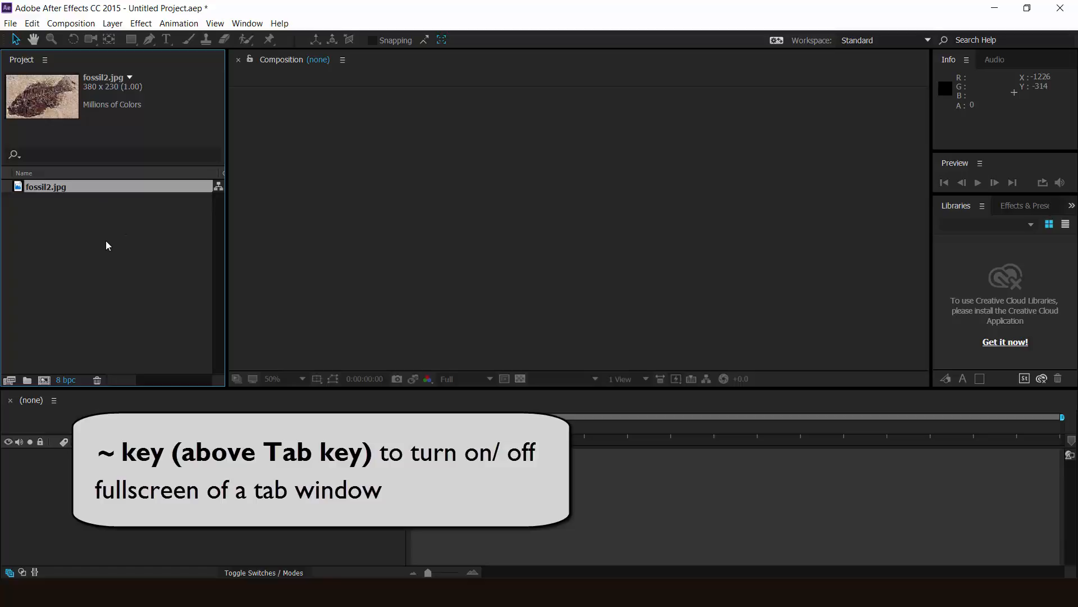
{"action": "key", "text": "grave"}
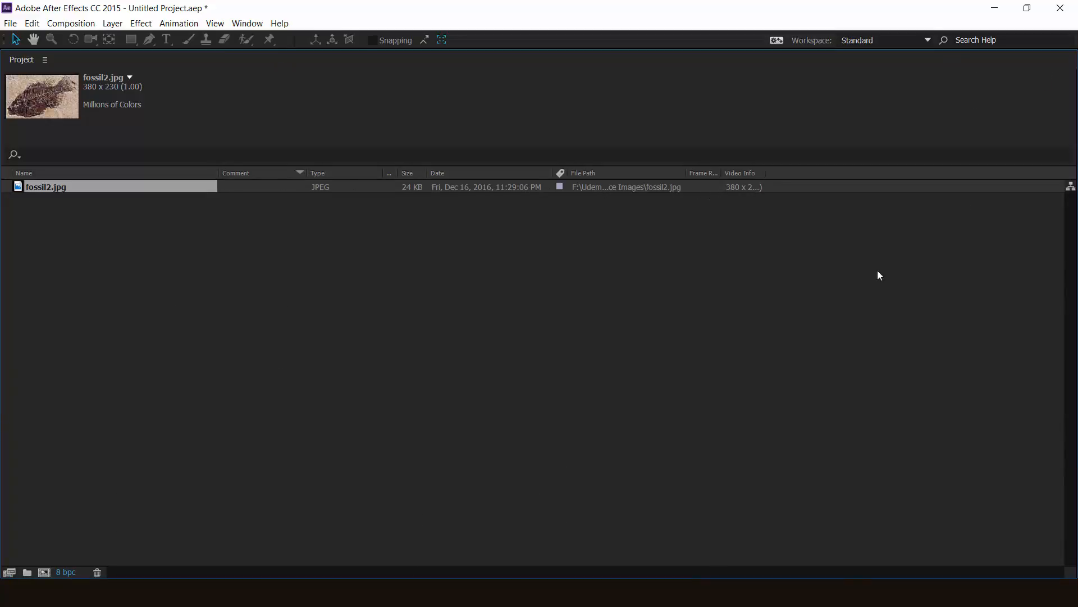
{"action": "key", "text": "grave"}
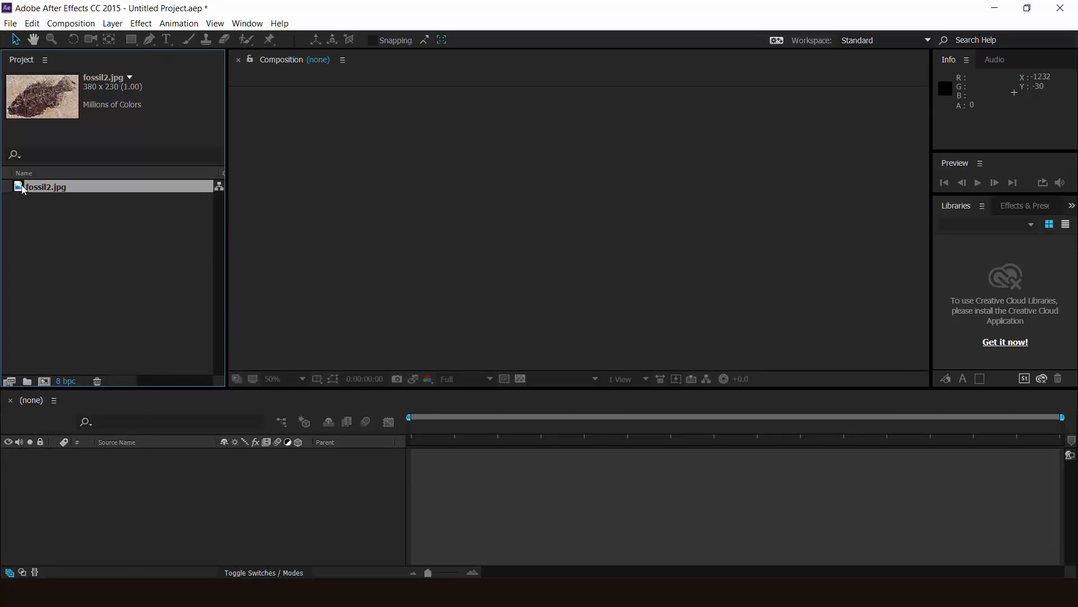
- Create a new composition from the fossil2.jpg footage and view it at 200%
{"action": "left_click_drag", "start_coordinate": [22, 190], "coordinate": [46, 384]}
{"action": "scroll", "coordinate": [472, 250], "scroll_direction": "up", "scroll_amount": 3}
{"action": "scroll", "coordinate": [477, 247], "scroll_direction": "down", "scroll_amount": 1}
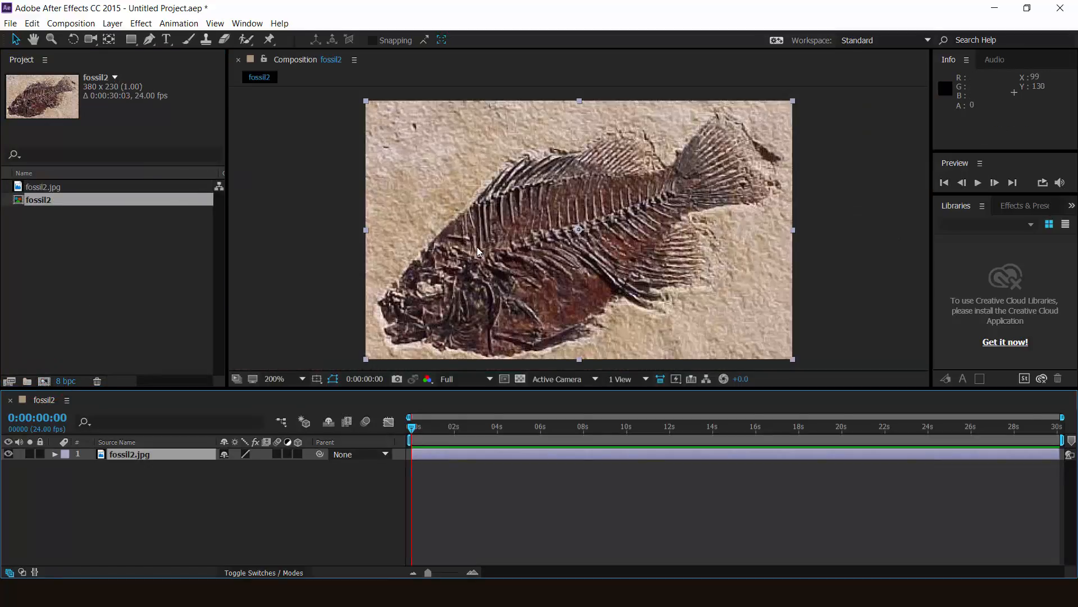
{"action": "scroll", "coordinate": [476, 247], "scroll_direction": "down", "scroll_amount": 1}
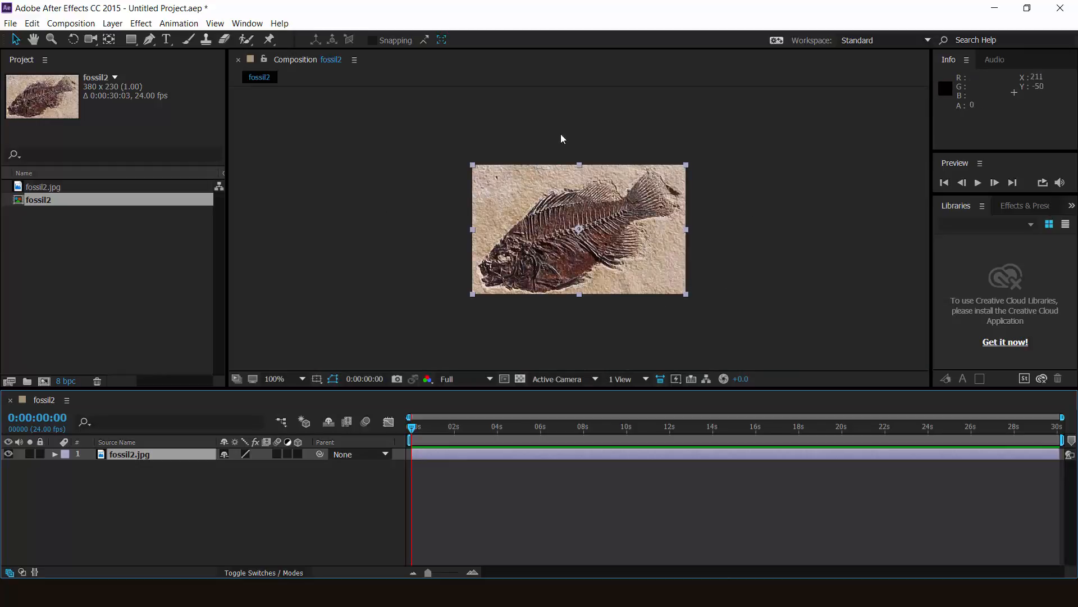
{"action": "scroll", "coordinate": [637, 196], "scroll_direction": "up", "scroll_amount": 1}
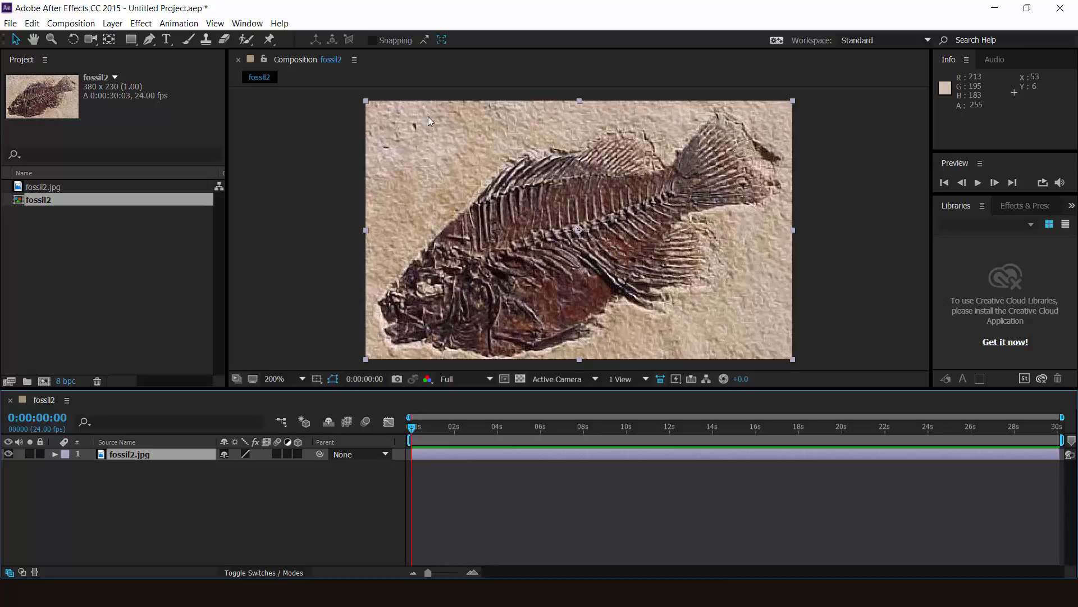
- Review the basic and advanced composition settings of the fossil2 composition without changing them
{"action": "right_click", "coordinate": [53, 199]}
{"action": "left_click", "coordinate": [152, 207]}
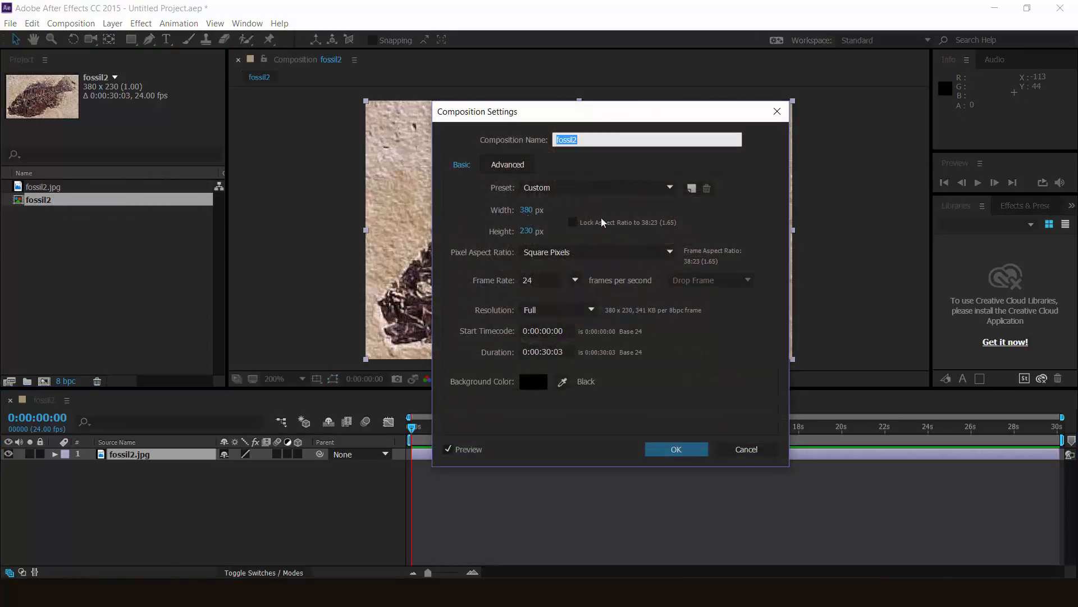
{"action": "left_click", "coordinate": [509, 167]}
{"action": "left_click", "coordinate": [460, 166]}
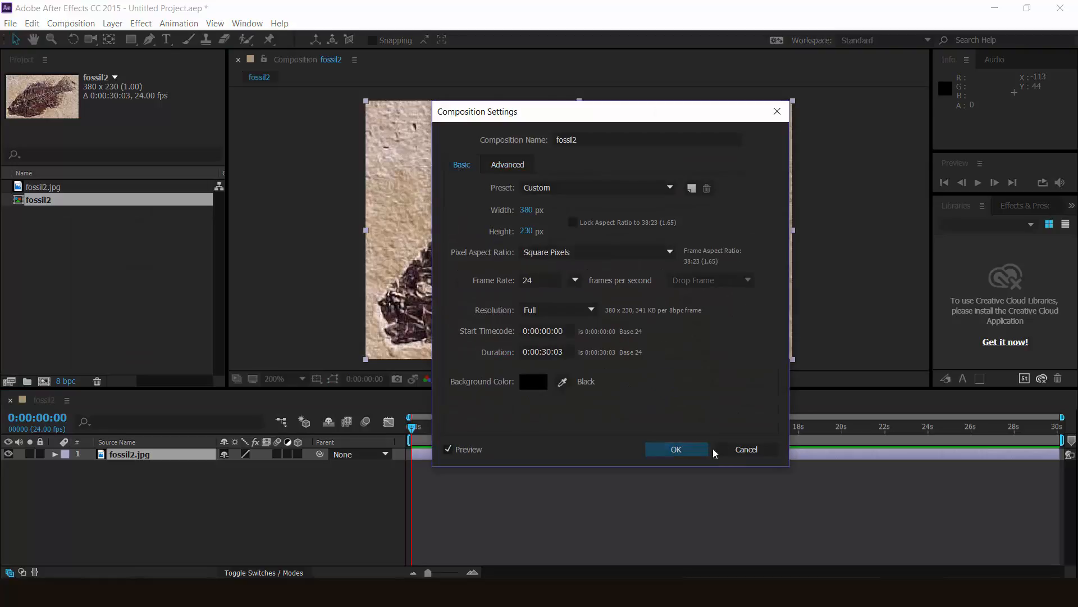
{"action": "left_click", "coordinate": [746, 449]}
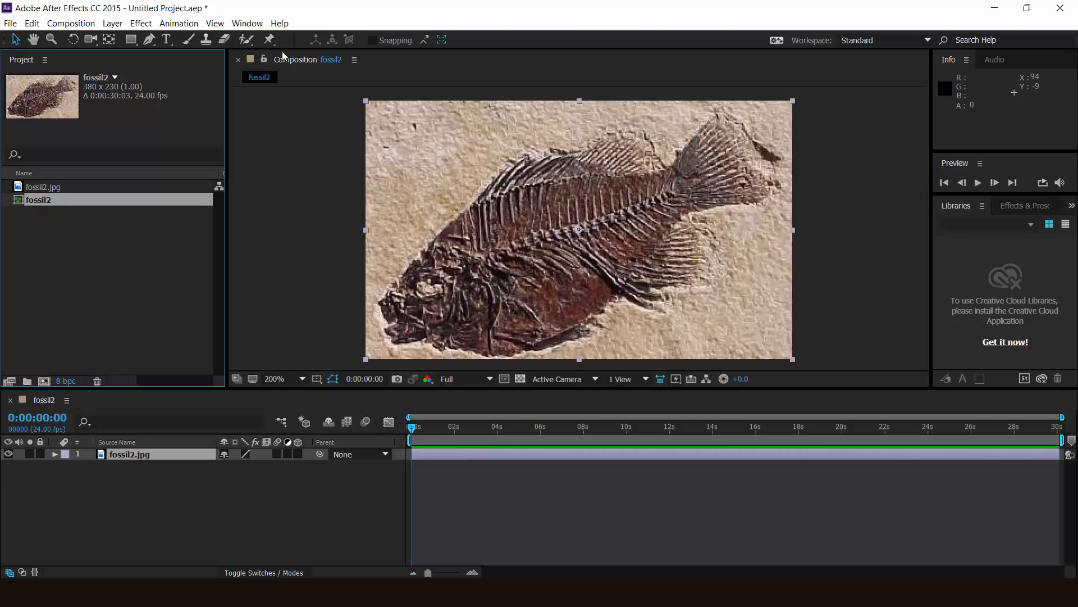
- Deselect the layer, view the composition's red, green and blue channels one after another, and return to RGB
{"action": "left_click", "coordinate": [307, 102]}
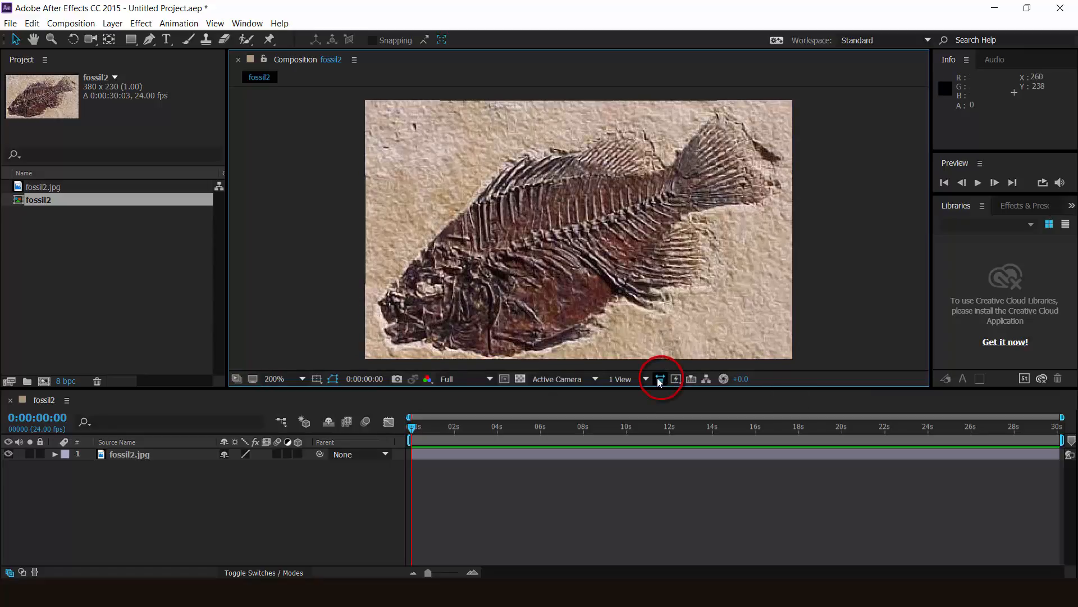
{"action": "left_click", "coordinate": [429, 381]}
{"action": "left_click", "coordinate": [451, 409]}
{"action": "left_click", "coordinate": [427, 379]}
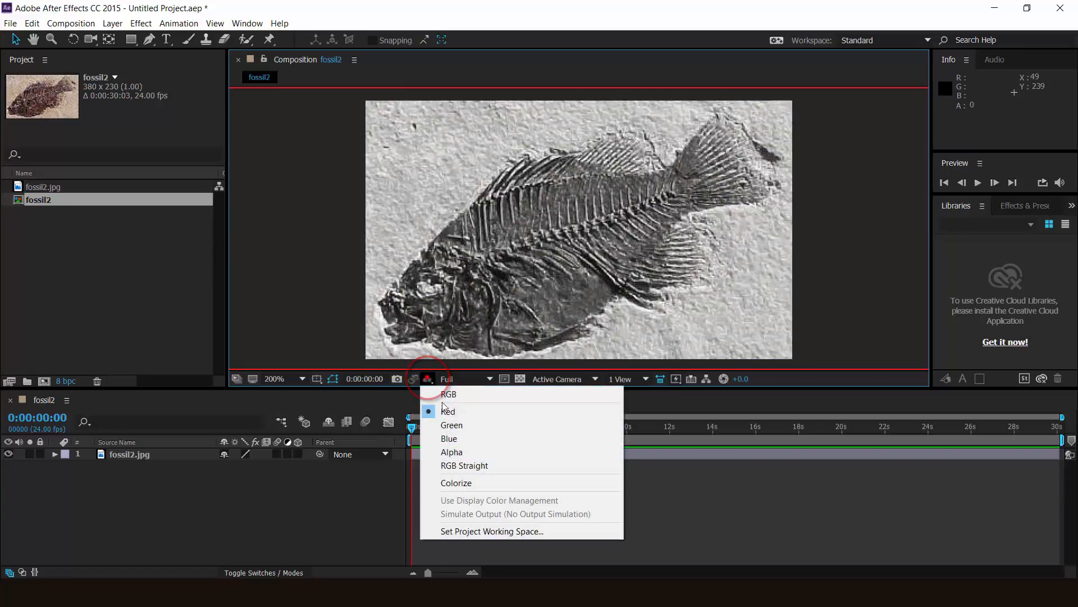
{"action": "left_click", "coordinate": [452, 425]}
{"action": "left_click", "coordinate": [436, 380]}
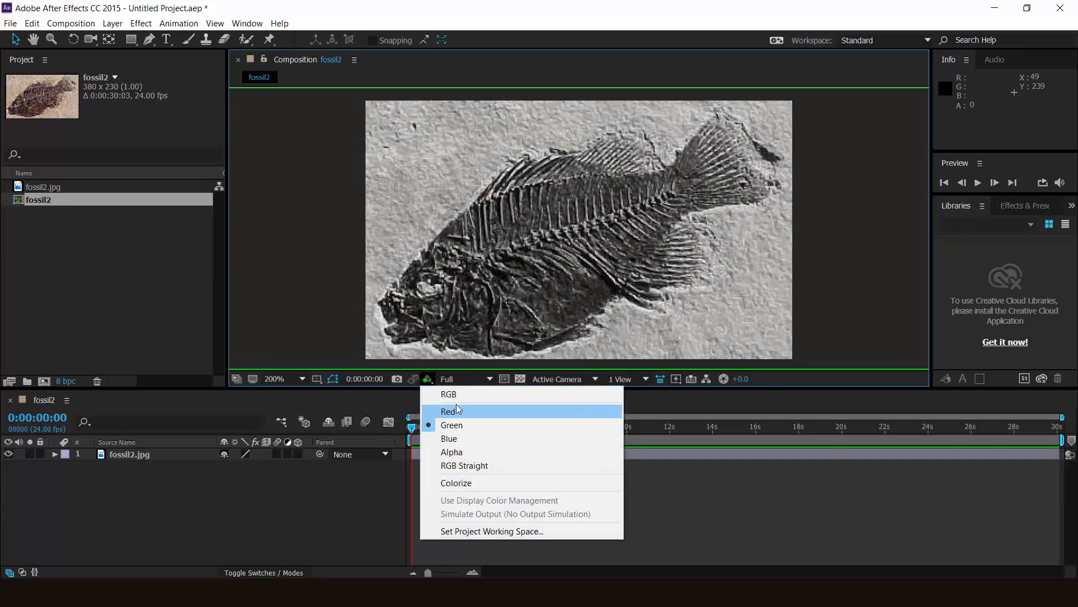
{"action": "left_click", "coordinate": [449, 438]}
{"action": "left_click", "coordinate": [428, 379]}
{"action": "left_click", "coordinate": [449, 393]}
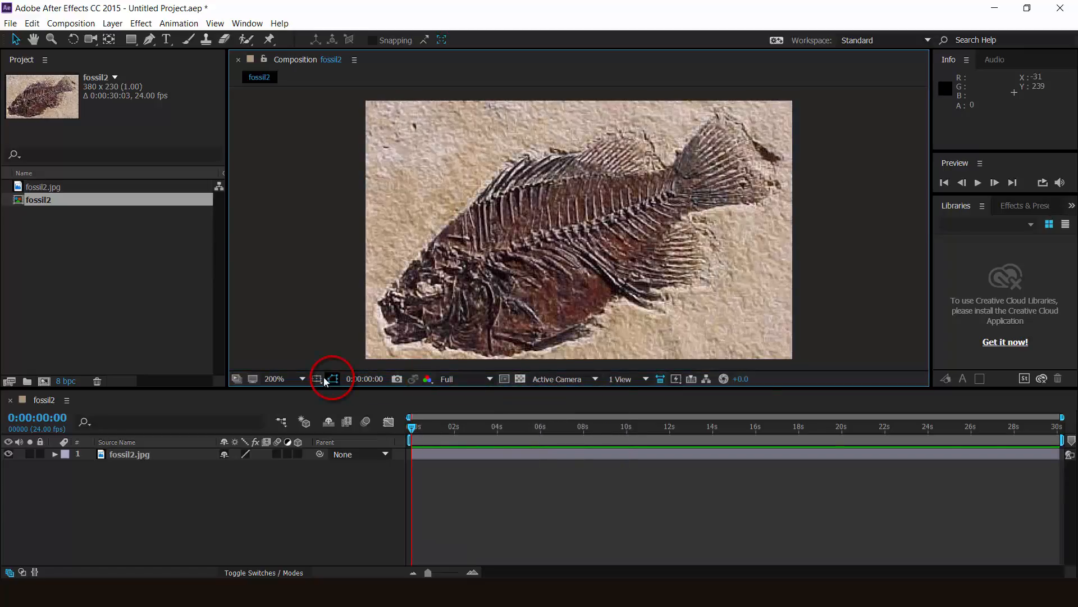
- Fit the composition in the viewer at 100% and scrub through the timeline, returning to the first frame
{"action": "left_click", "coordinate": [294, 387]}
{"action": "left_click", "coordinate": [318, 171]}
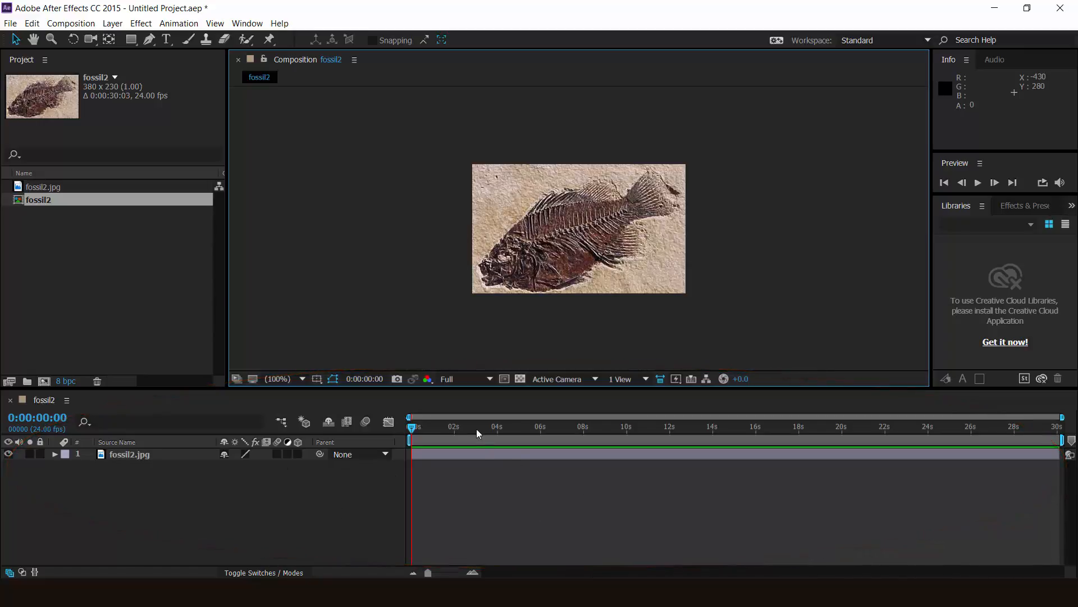
{"action": "left_click_drag", "start_coordinate": [413, 428], "coordinate": [83, 493]}
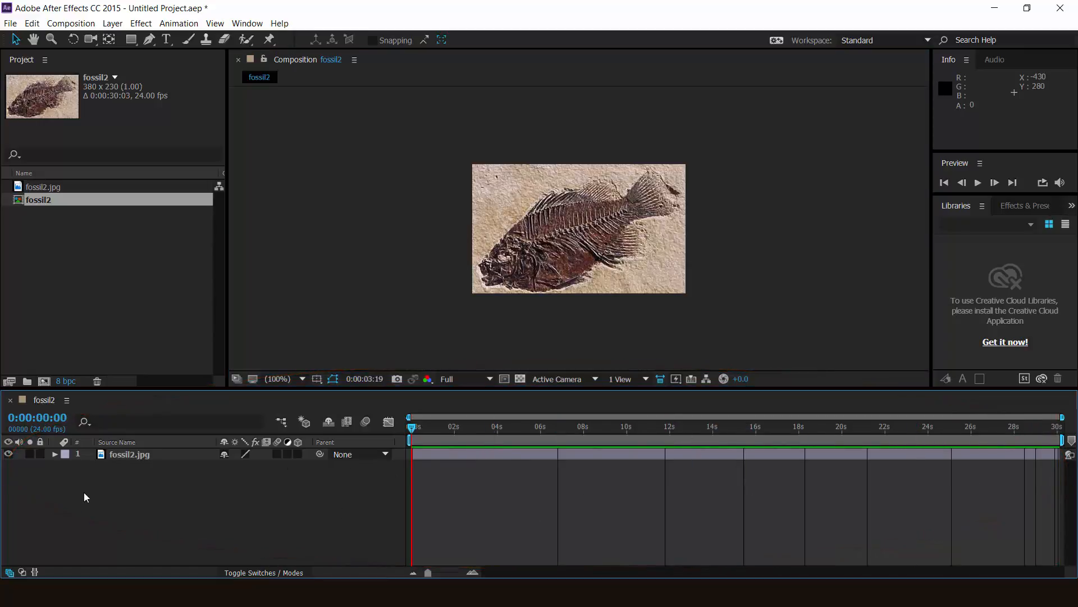
{"action": "left_click_drag", "start_coordinate": [448, 440], "coordinate": [724, 433]}
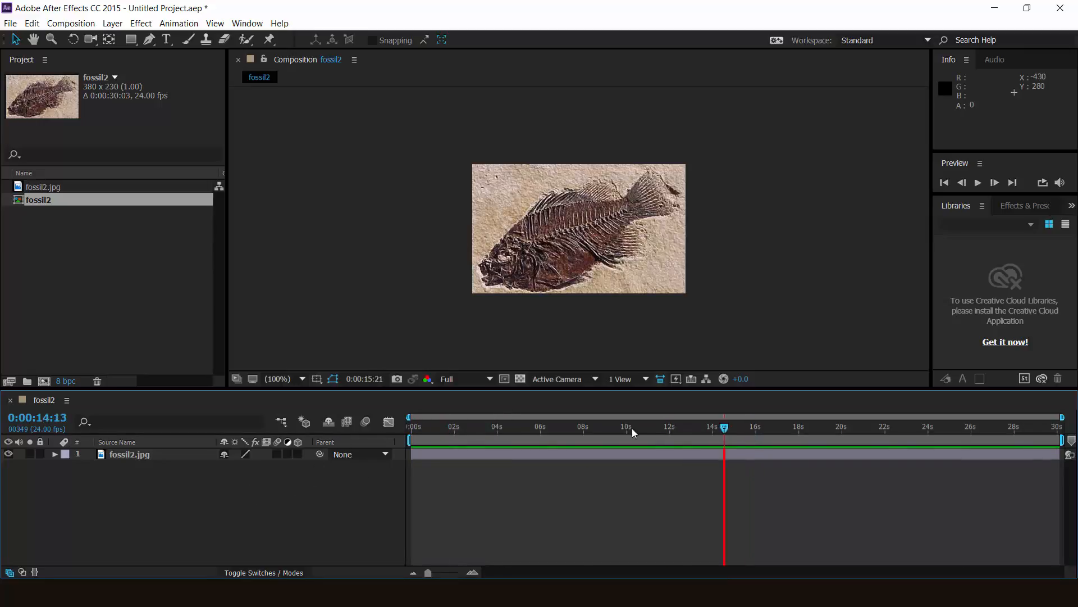
{"action": "left_click_drag", "start_coordinate": [632, 428], "coordinate": [280, 431]}
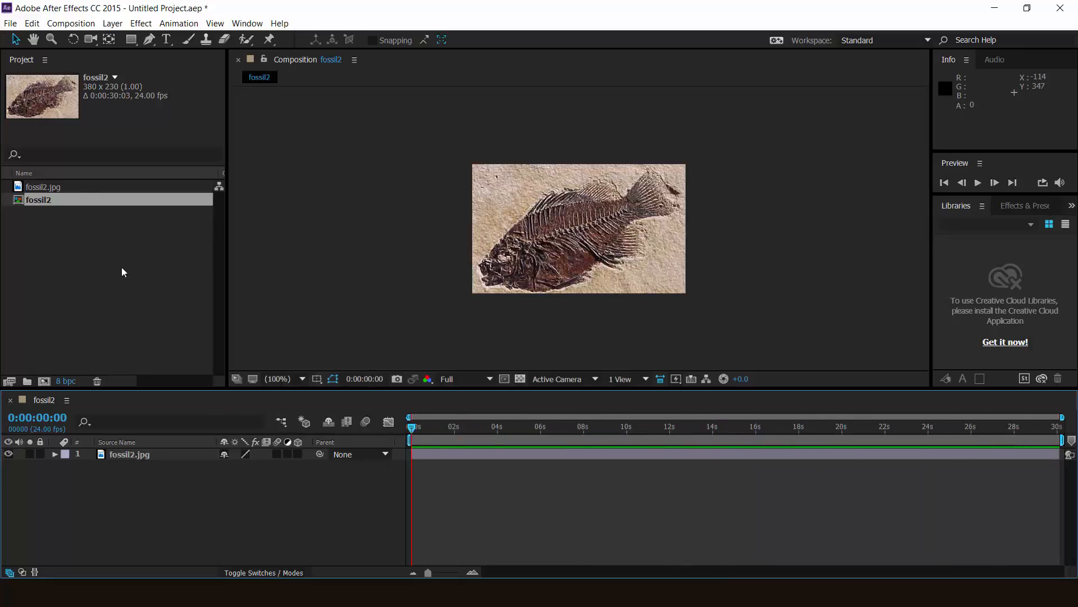
- Add three more fossil2.jpg layers to the fossil2 composition's timeline
{"action": "left_click_drag", "start_coordinate": [43, 187], "coordinate": [150, 477]}
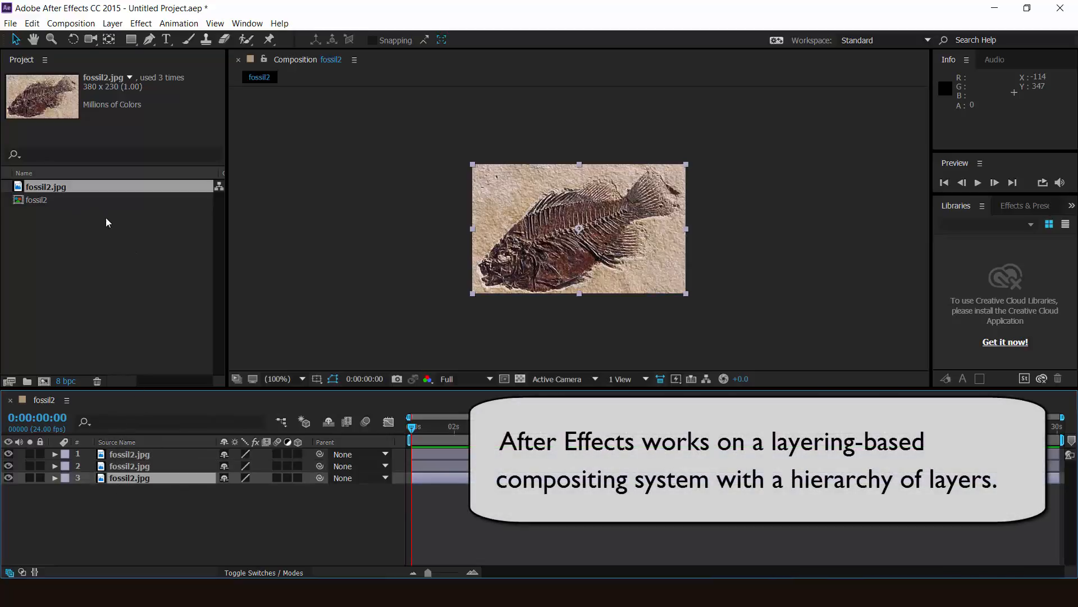
{"action": "left_click_drag", "start_coordinate": [65, 211], "coordinate": [140, 500]}
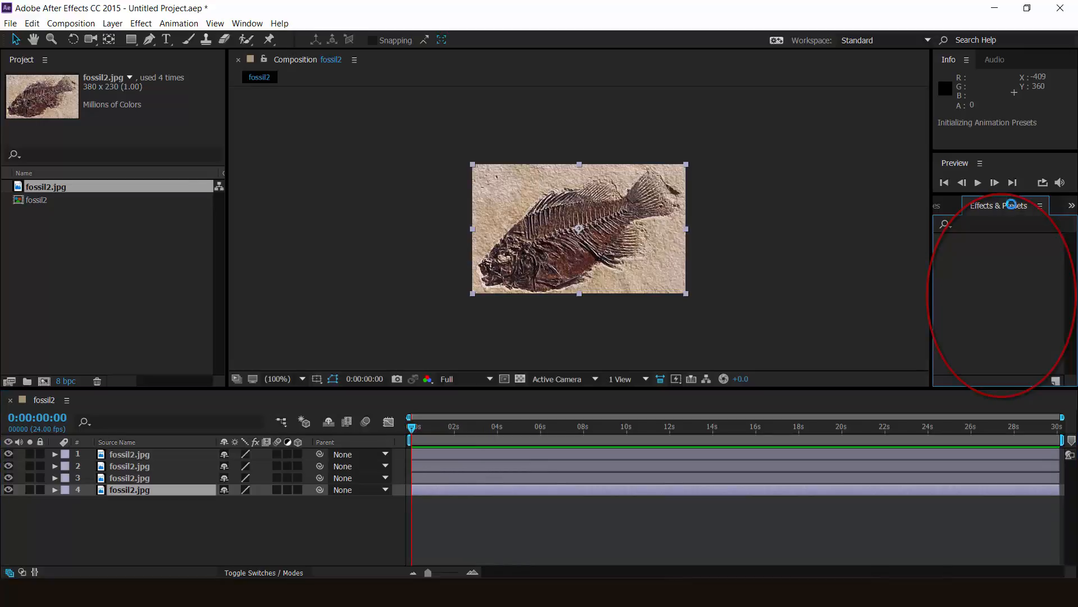
- Search the effects for "curves", apply the Curves color correction effect to the topmost fossil2.jpg layer, and clear the search
{"action": "left_click", "coordinate": [998, 205]}
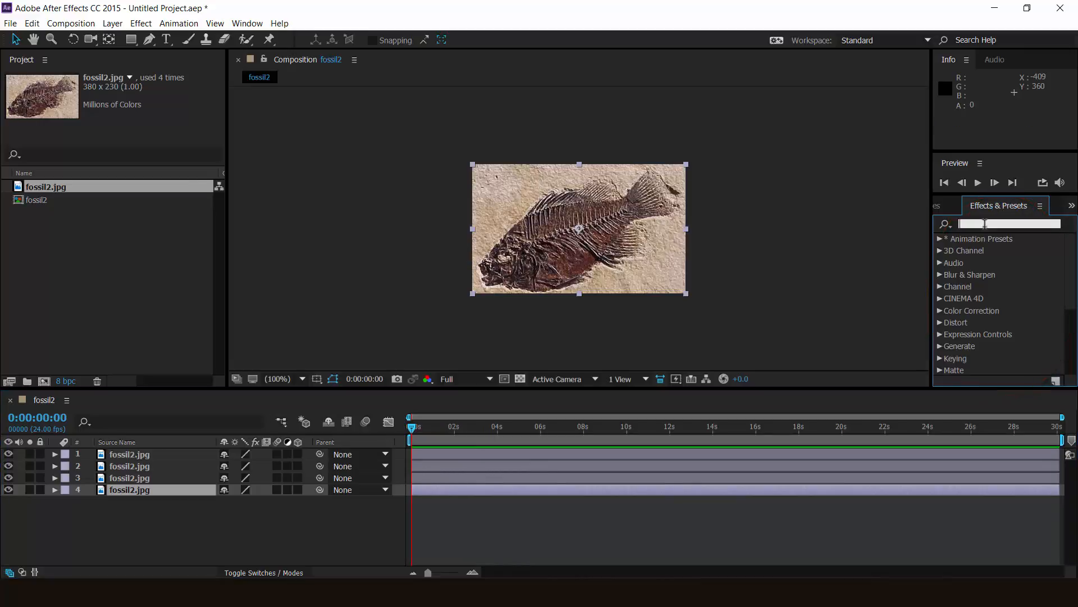
{"action": "scroll", "coordinate": [976, 250], "scroll_direction": "down", "scroll_amount": 3}
{"action": "scroll", "coordinate": [985, 250], "scroll_direction": "up", "scroll_amount": 3}
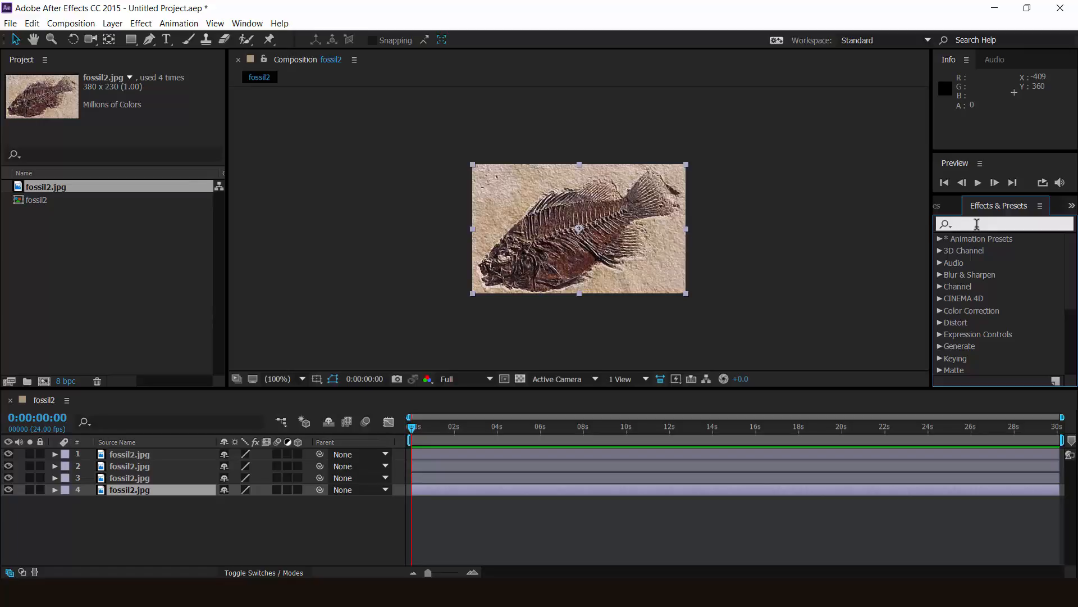
{"action": "type", "text": "curves"}
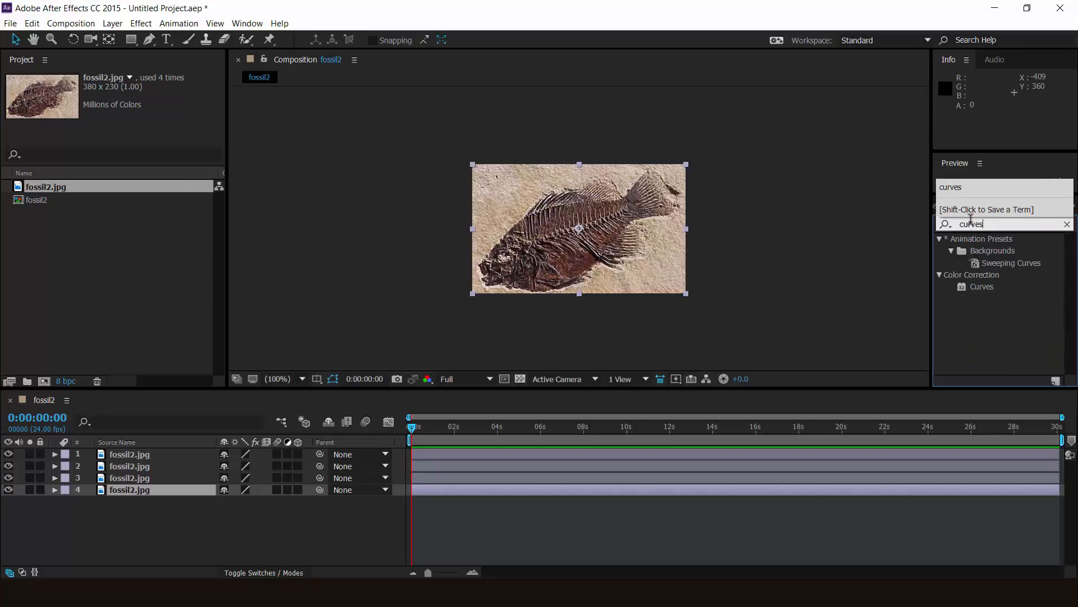
{"action": "left_click_drag", "start_coordinate": [982, 287], "coordinate": [176, 455]}
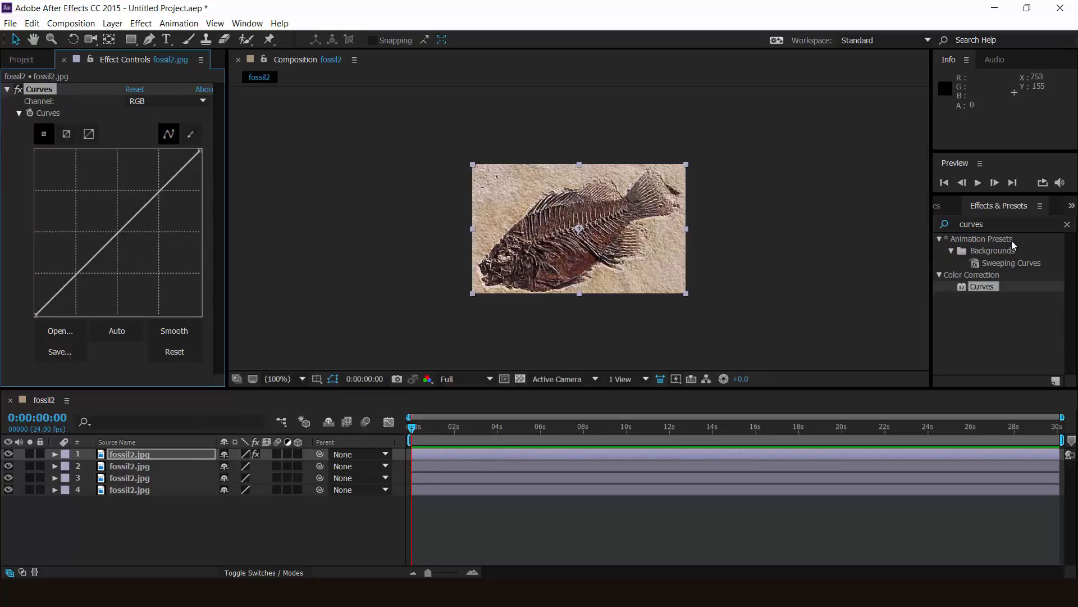
{"action": "left_click", "coordinate": [1068, 225]}
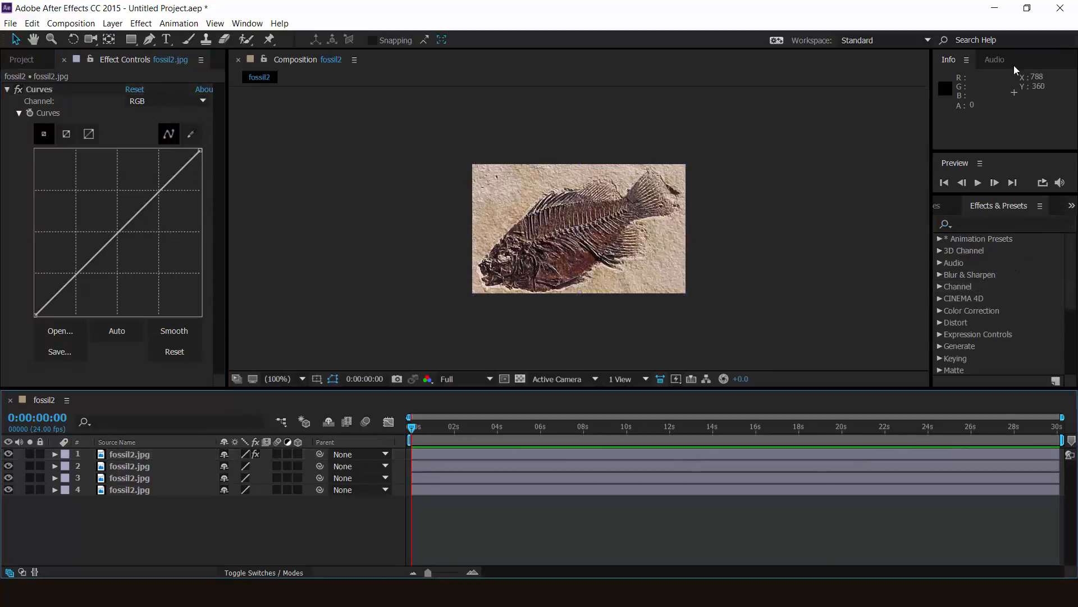
- Play and stop a preview of the composition, and inspect the fossil image's pixel colors at 200%
{"action": "key", "text": "space"}
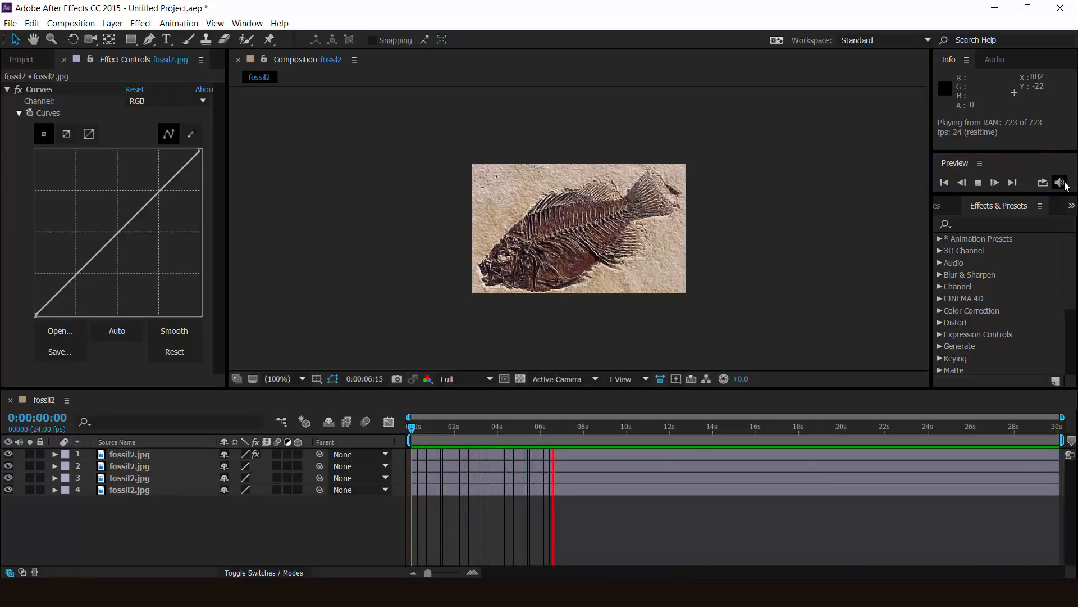
{"action": "key", "text": "space"}
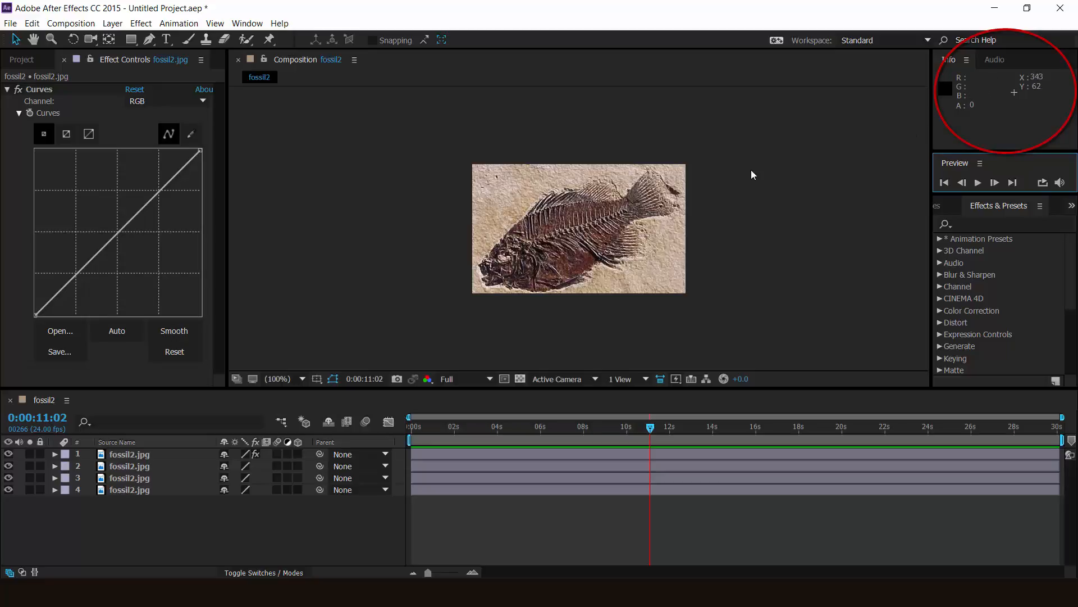
{"action": "scroll", "coordinate": [752, 171], "scroll_direction": "up", "scroll_amount": 1}
{"action": "left_click_drag", "start_coordinate": [717, 200], "coordinate": [757, 197]}
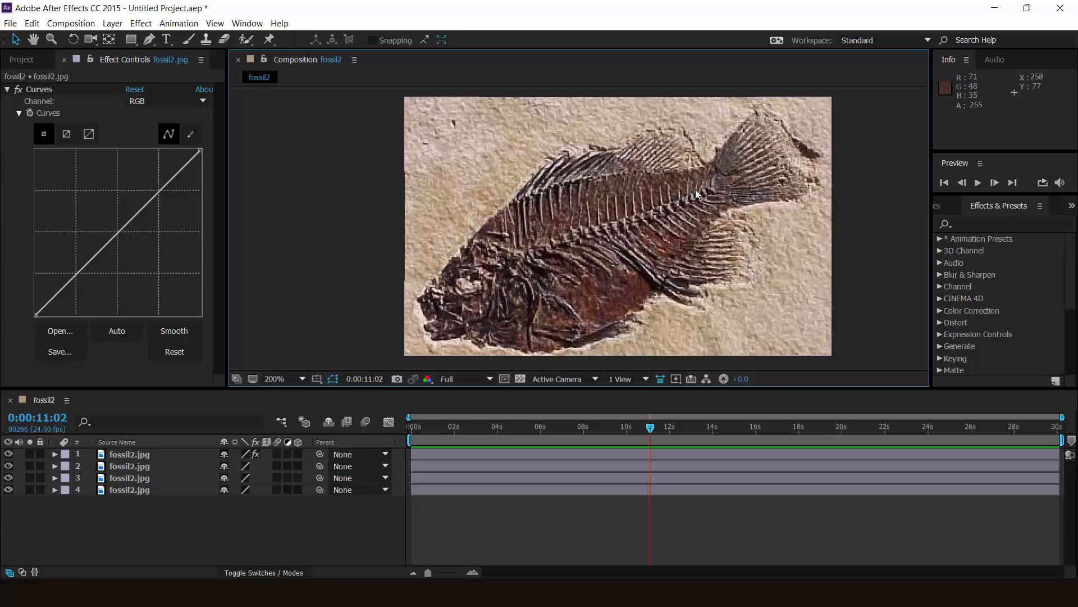
- View the audio level meters, return to the pixel color info, and pan the composition view slightly with the Hand tool
{"action": "left_click", "coordinate": [999, 59]}
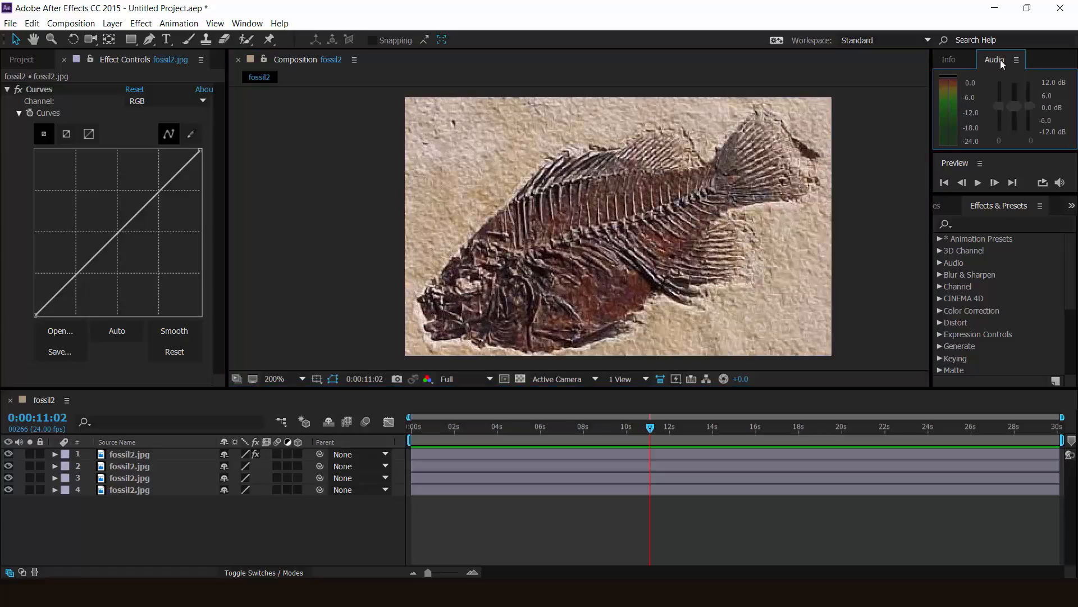
{"action": "left_click", "coordinate": [954, 59]}
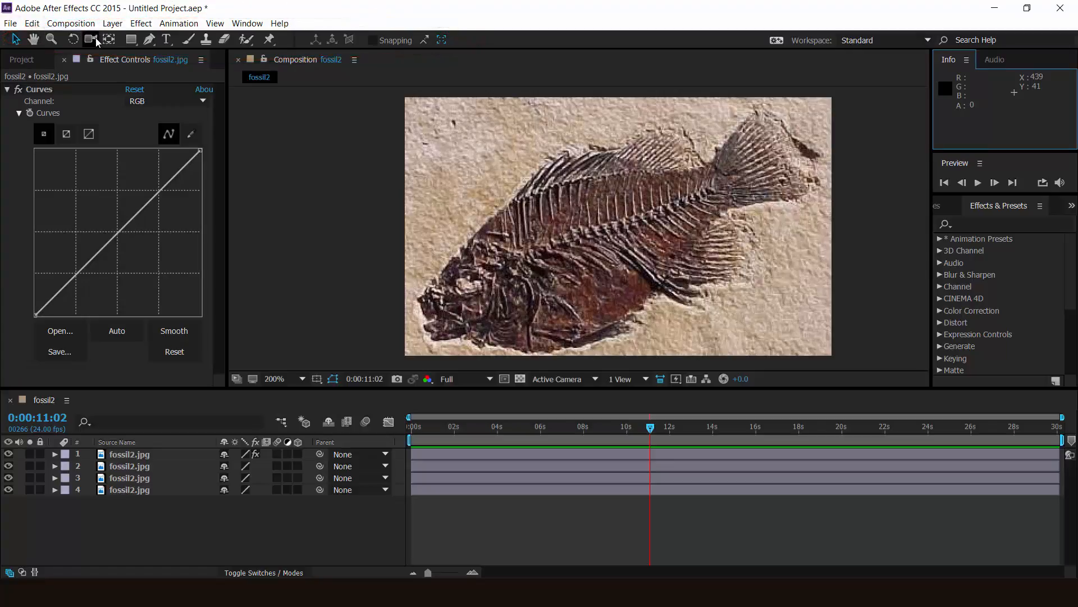
{"action": "left_click", "coordinate": [33, 40]}
{"action": "left_click_drag", "start_coordinate": [610, 222], "coordinate": [599, 218]}
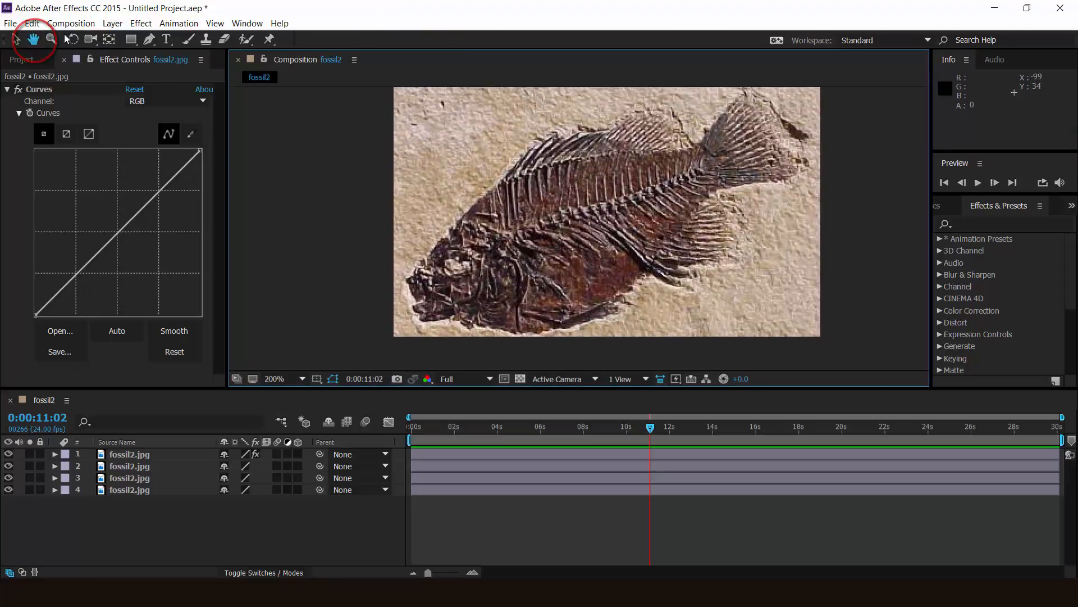
- Try rotating the topmost fossil2.jpg layer with the Rotation tool, undo the rotation, and return to the Selection tool
{"action": "left_click", "coordinate": [73, 39]}
{"action": "left_click_drag", "start_coordinate": [604, 124], "coordinate": [690, 224]}
{"action": "key", "text": "ctrl+z"}
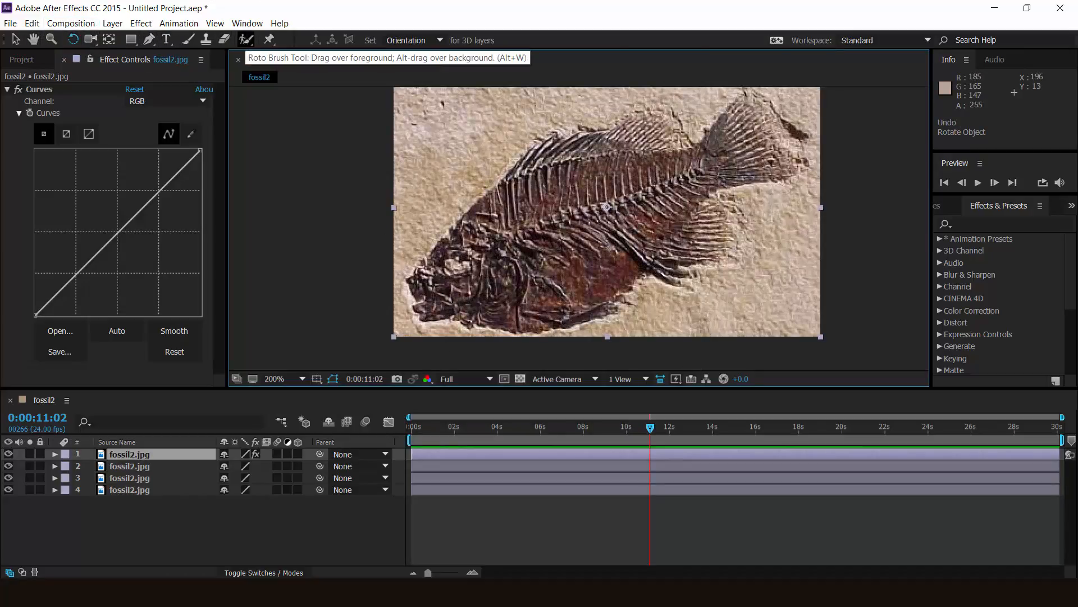
{"action": "left_click", "coordinate": [16, 38]}
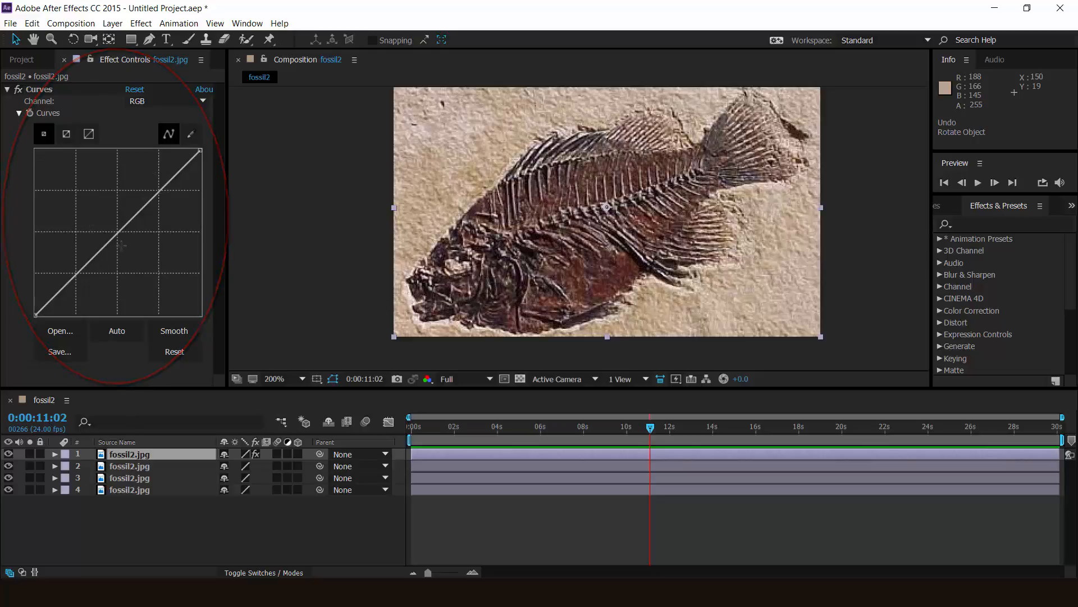
- Darken the topmost fossil2.jpg layer by bending the middle of its RGB curve downward in the Curves effect
{"action": "left_click", "coordinate": [5, 93]}
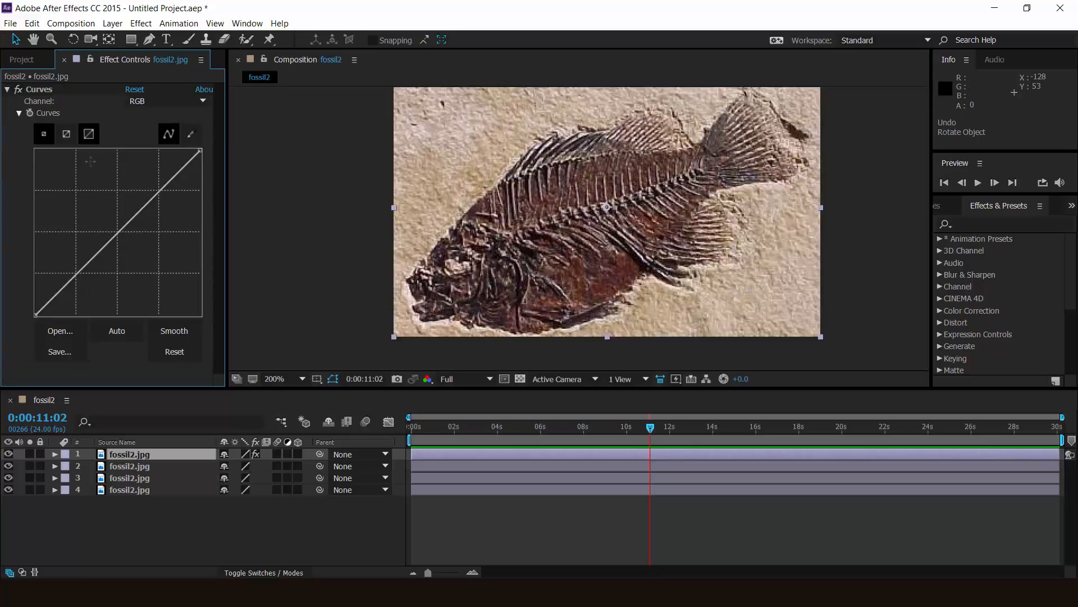
{"action": "left_click_drag", "start_coordinate": [128, 224], "coordinate": [145, 240]}
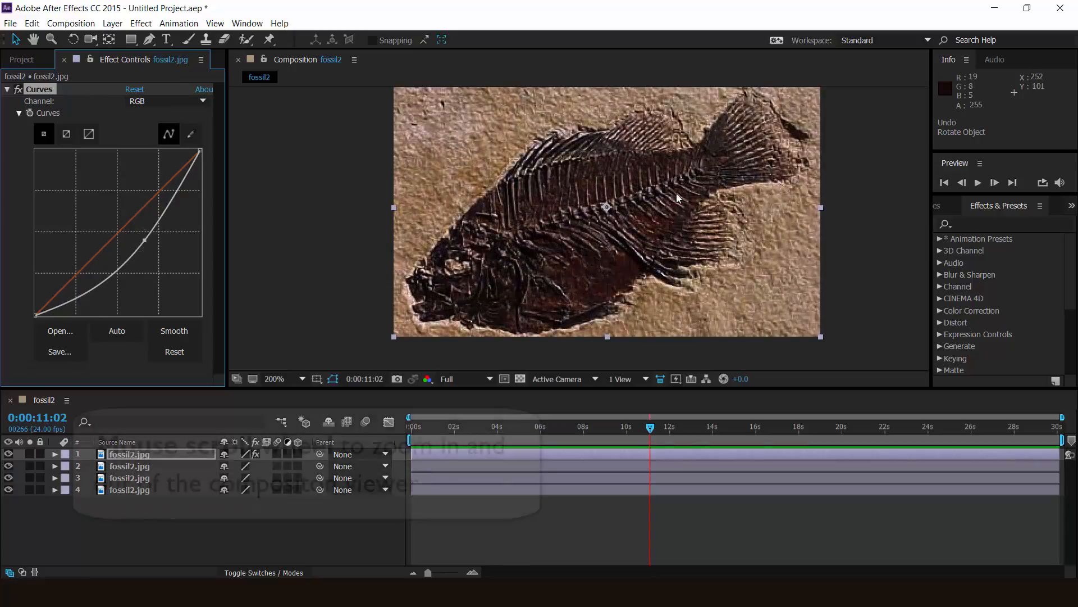
- Zoom the composition view in to 400%, bring it back to 200%, and pan the fossil image slightly downward
{"action": "scroll", "coordinate": [659, 197], "scroll_direction": "down", "scroll_amount": 1}
{"action": "scroll", "coordinate": [657, 197], "scroll_direction": "up", "scroll_amount": 2}
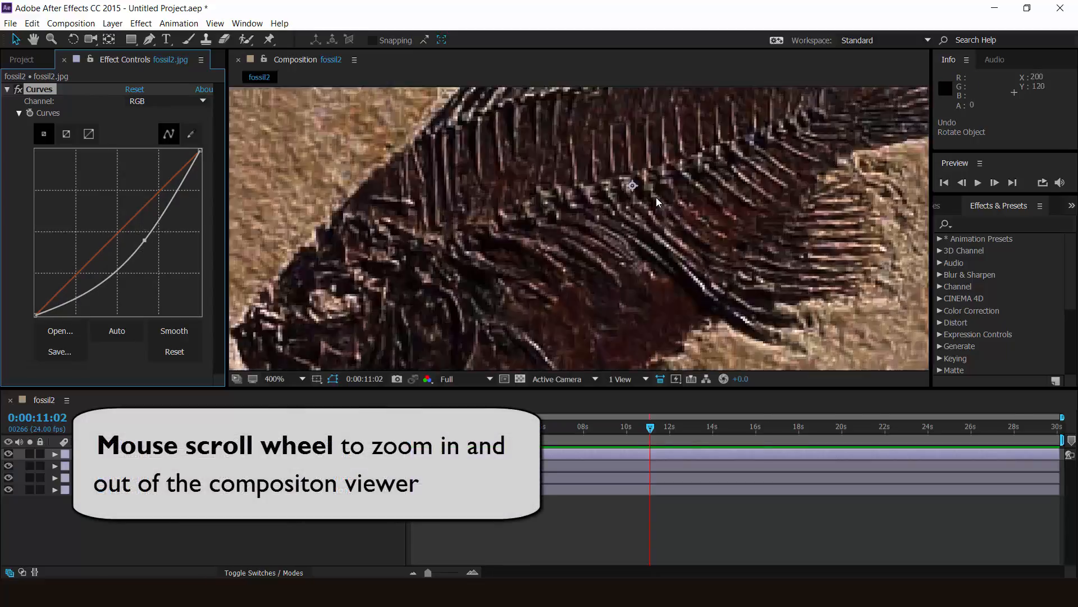
{"action": "scroll", "coordinate": [657, 197], "scroll_direction": "down", "scroll_amount": 2}
{"action": "scroll", "coordinate": [655, 197], "scroll_direction": "up", "scroll_amount": 1}
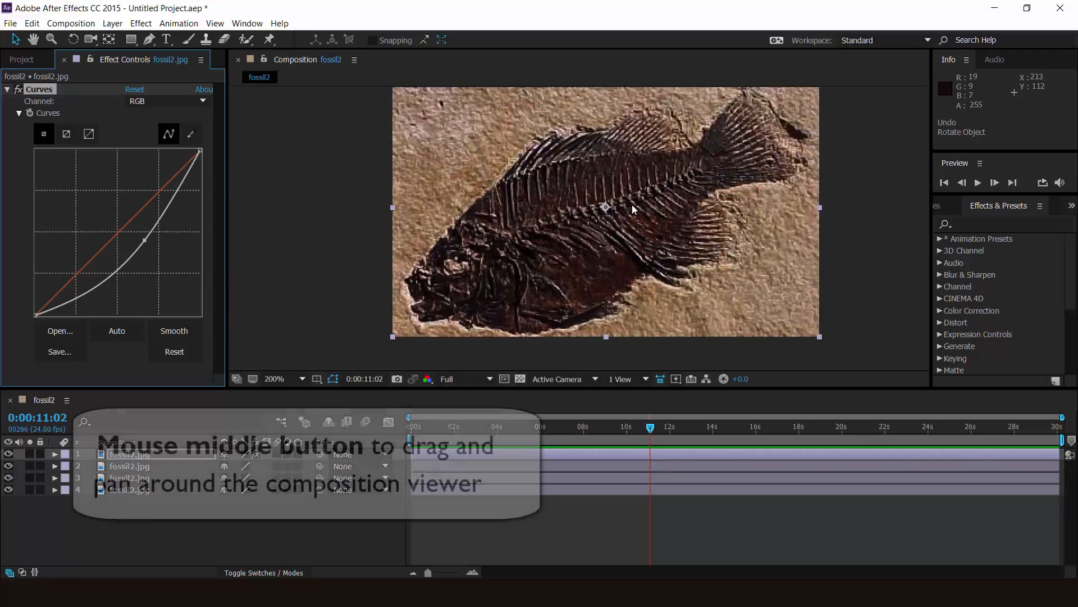
{"action": "left_click_drag", "start_coordinate": [628, 190], "coordinate": [632, 230]}
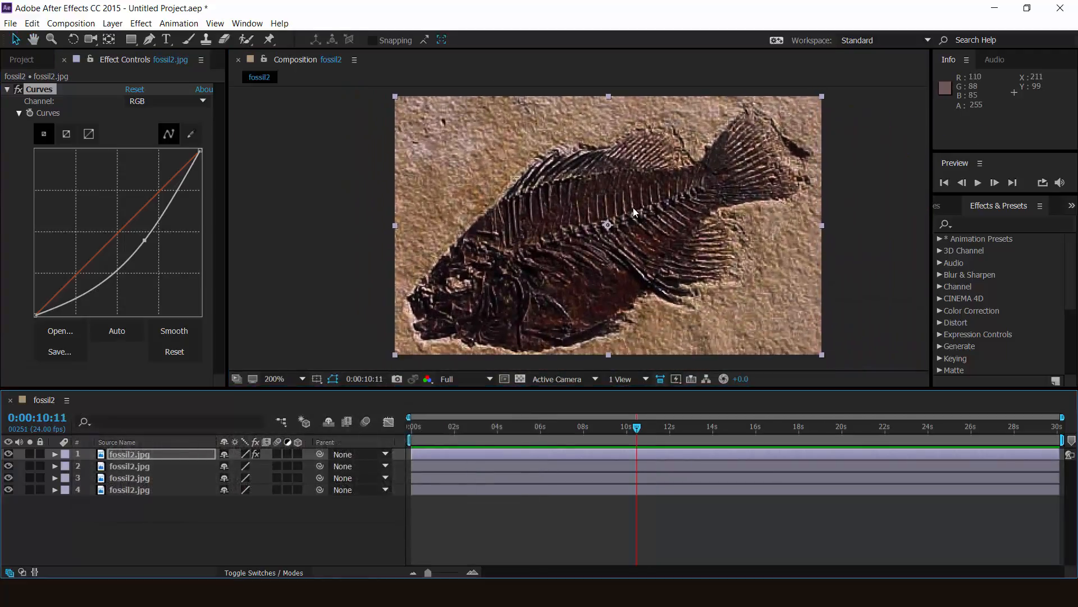
- Zoom the composition view in and out repeatedly, including 100%, and finish at 200%
{"action": "key", "text": "ctrl+equal"}
{"action": "key", "text": "ctrl+minus"}
{"action": "key", "text": "ctrl+minus"}
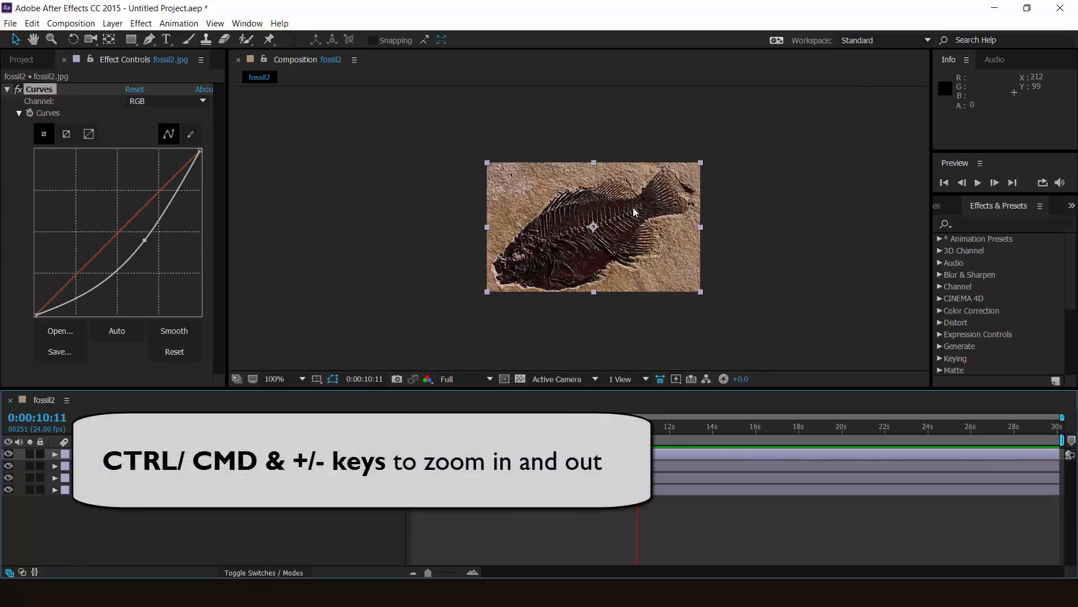
{"action": "key", "text": "ctrl+equal"}
{"action": "key", "text": "ctrl+equal"}
{"action": "key", "text": "ctrl+minus"}
{"action": "key", "text": "ctrl+minus"}
{"action": "key", "text": "ctrl+equal"}
{"action": "key", "text": "ctrl+minus"}
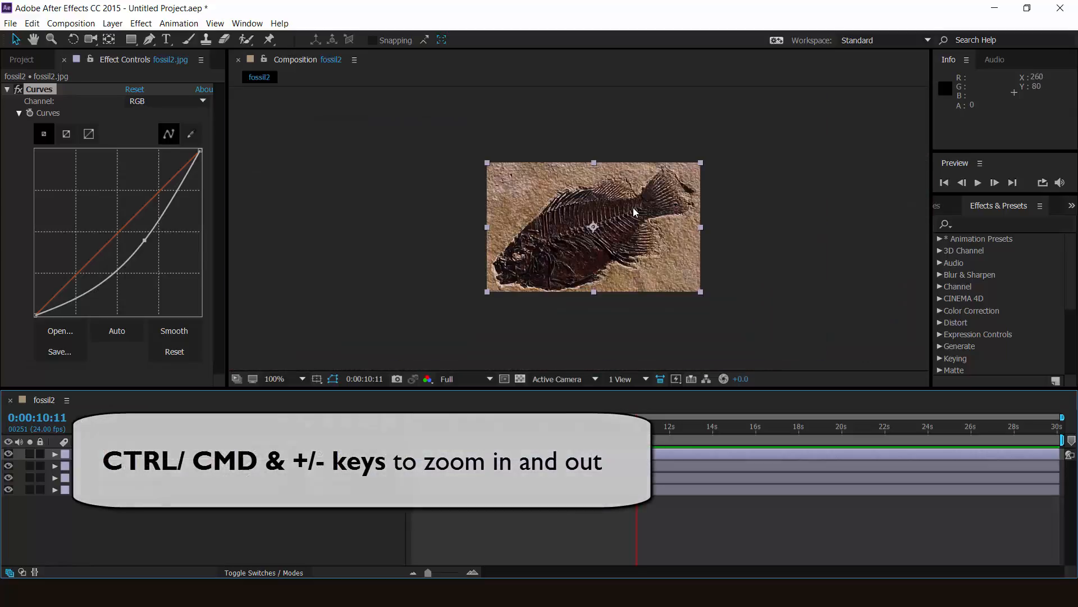
{"action": "key", "text": "ctrl+equal"}
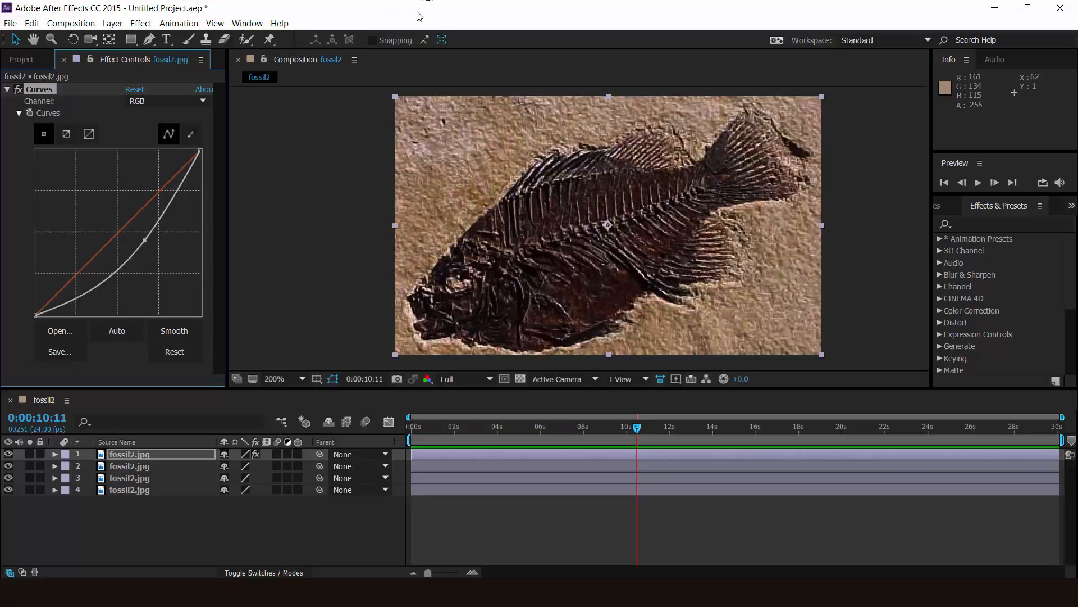
- Review the available workspaces, switch to the Animation workspace, and return to the Standard workspace
{"action": "left_click", "coordinate": [237, 24]}
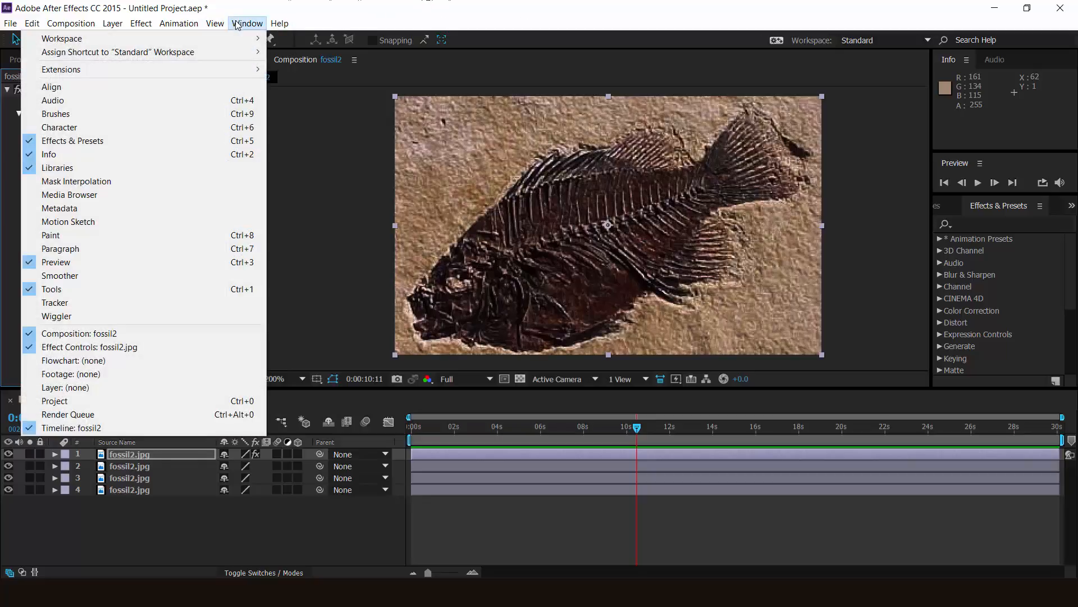
{"action": "mouse_move", "coordinate": [243, 40]}
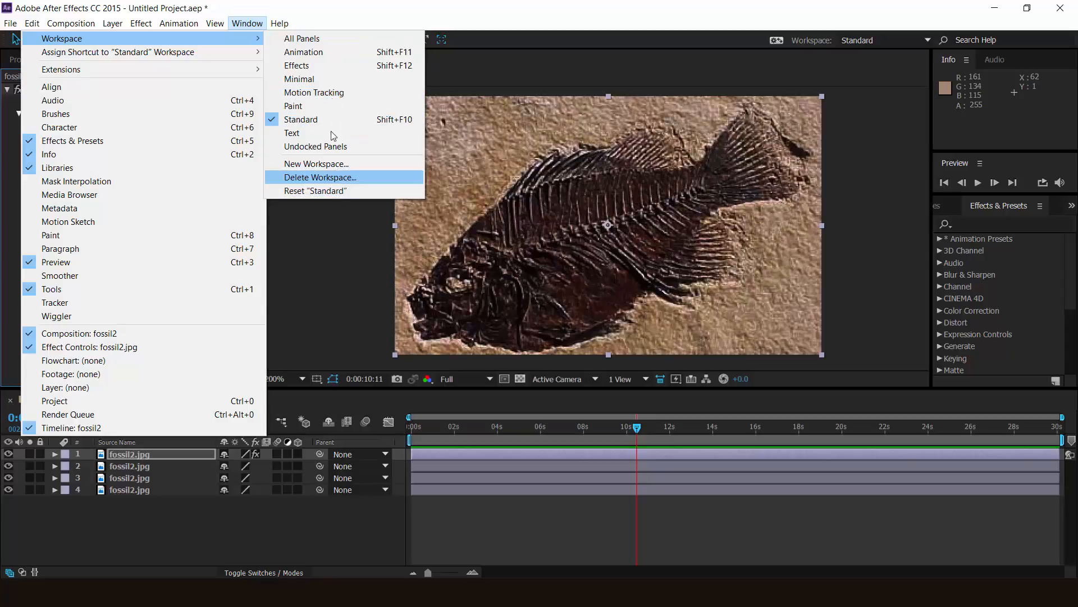
{"action": "left_click", "coordinate": [393, 16]}
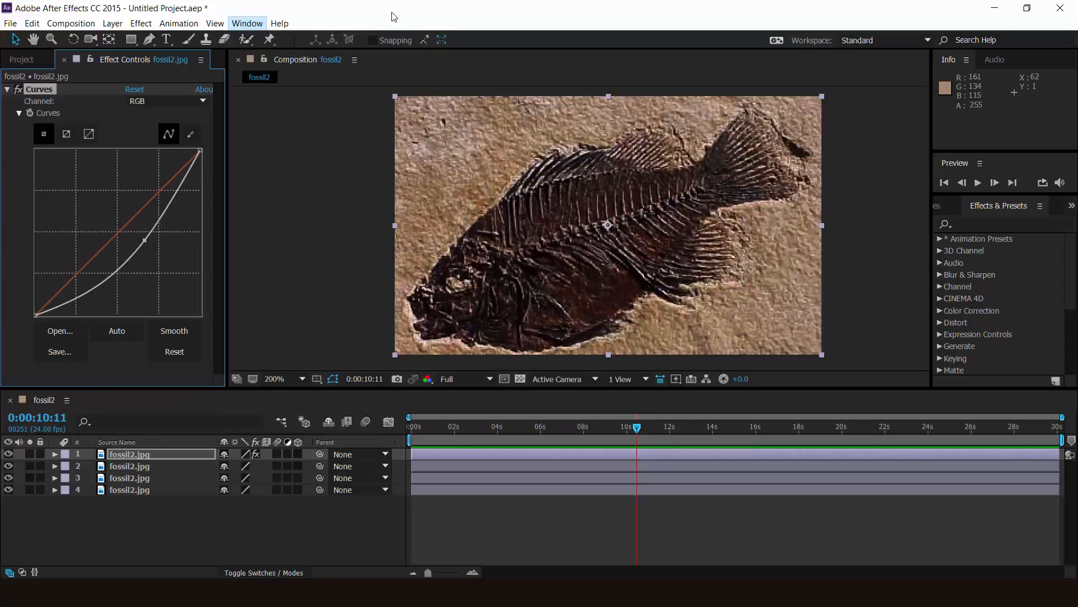
{"action": "left_click", "coordinate": [865, 42]}
{"action": "left_click", "coordinate": [875, 70]}
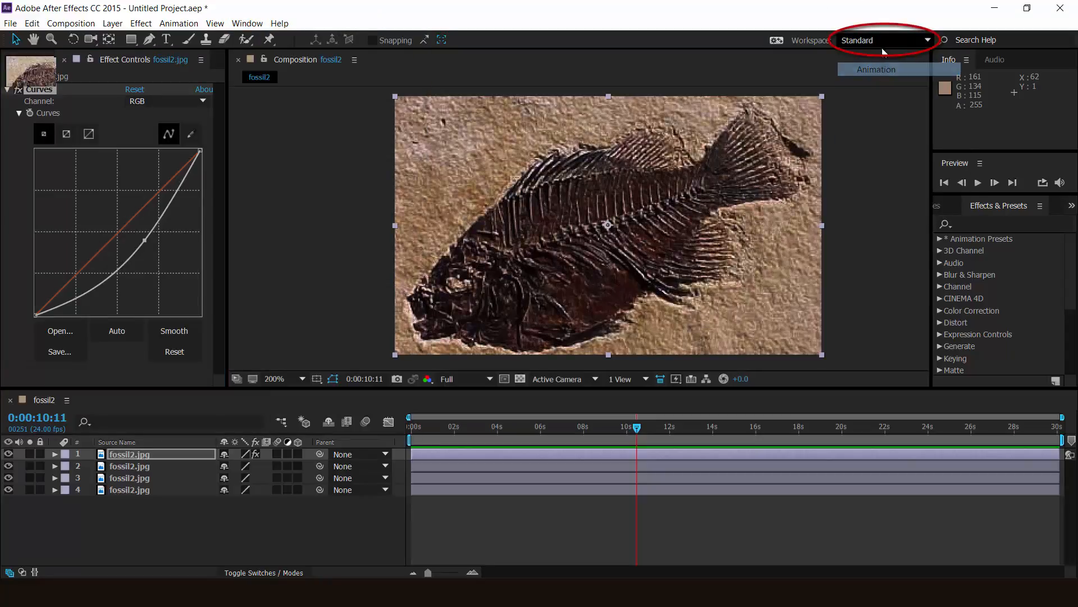
{"action": "left_click", "coordinate": [883, 43]}
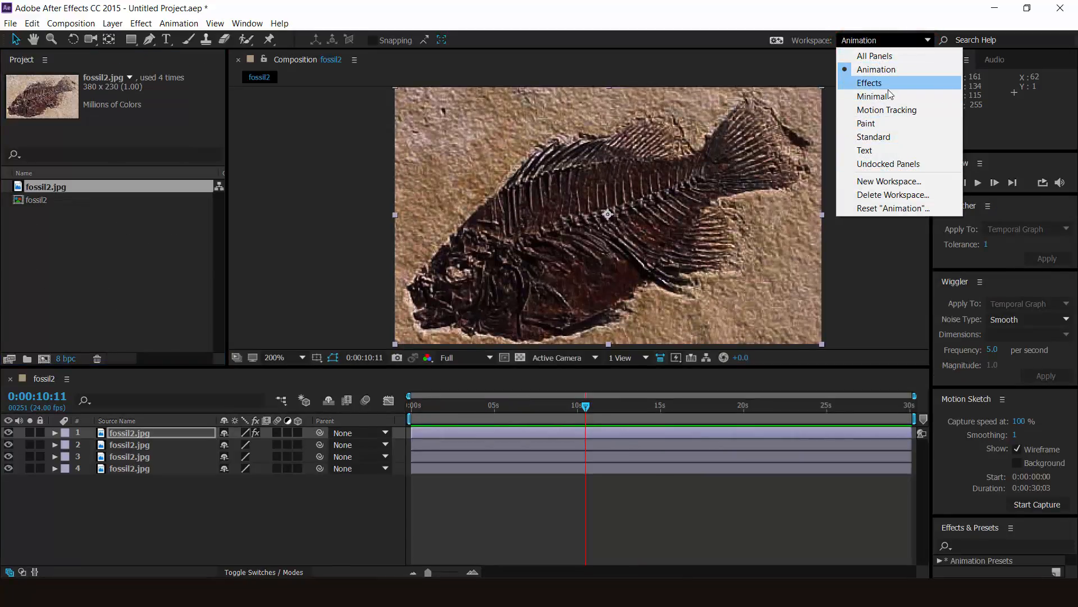
{"action": "left_click", "coordinate": [877, 137]}
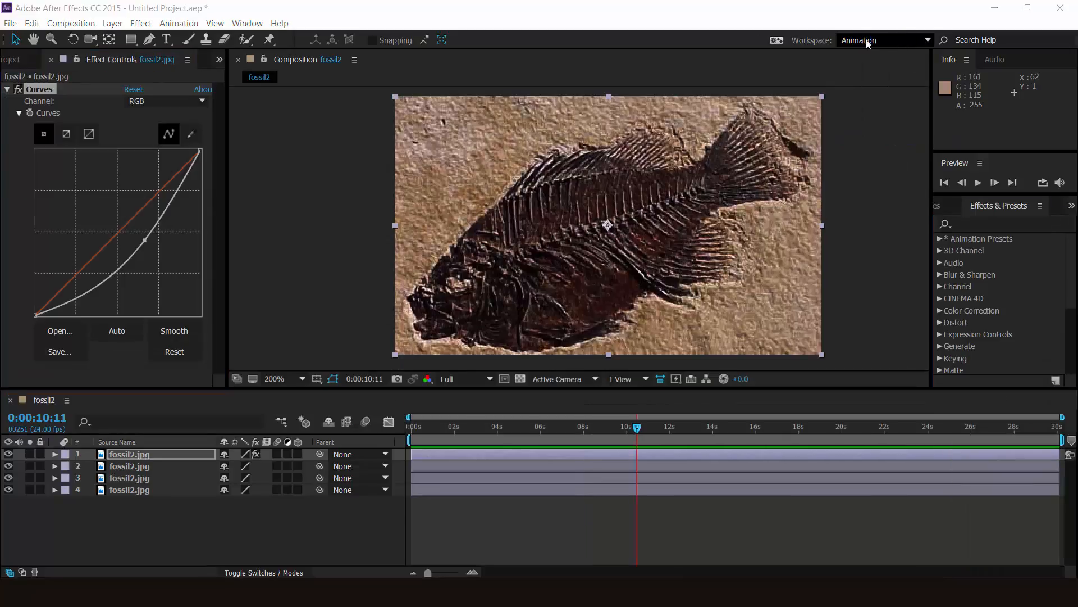
- Reset the Standard workspace to its default panel layout
{"action": "left_click", "coordinate": [899, 40]}
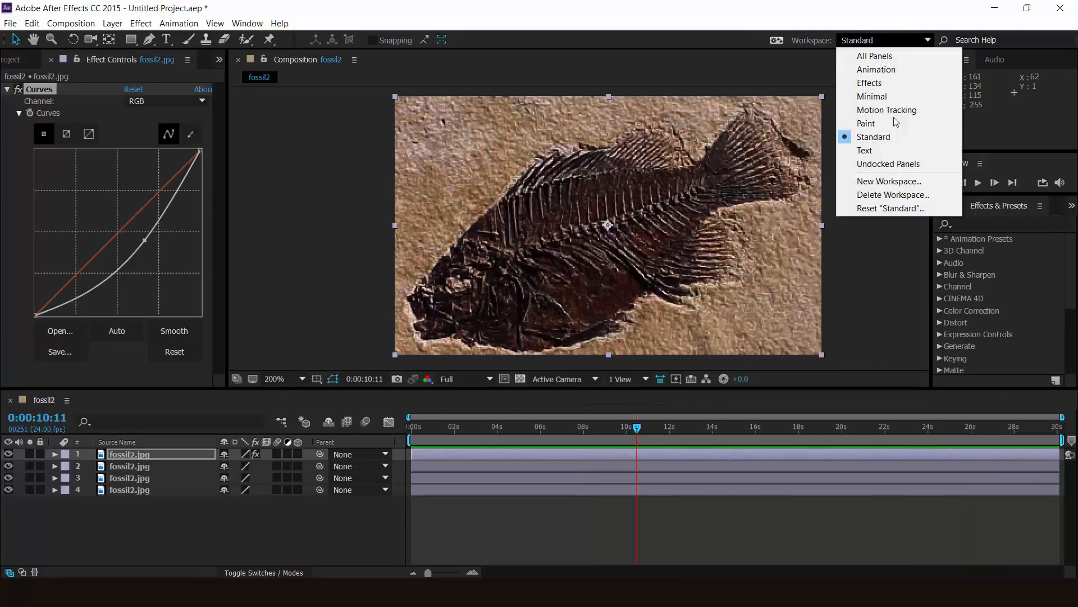
{"action": "left_click", "coordinate": [901, 209]}
{"action": "left_click", "coordinate": [582, 315]}
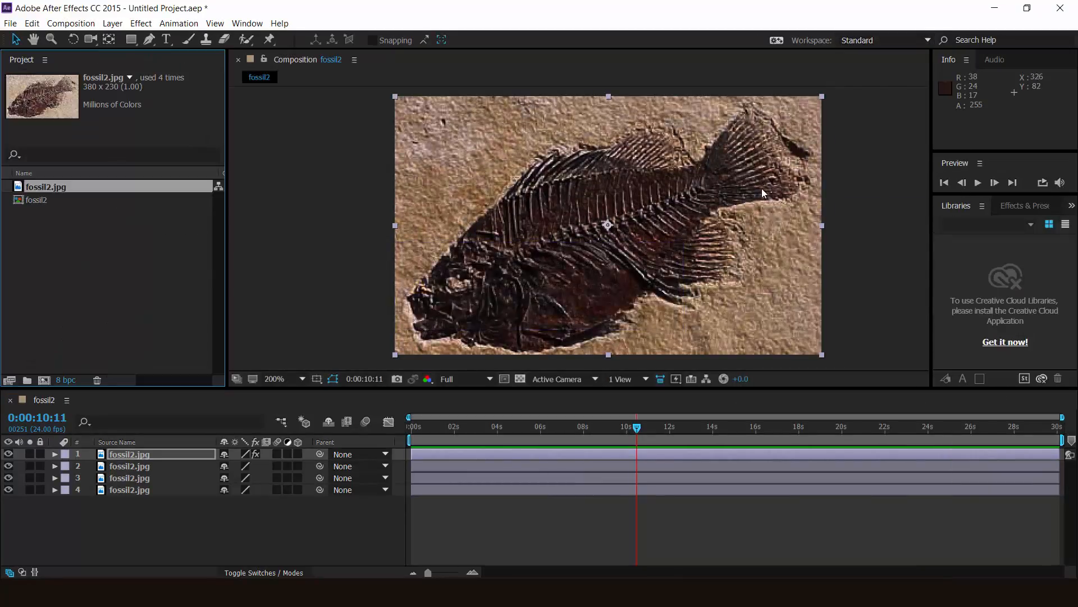